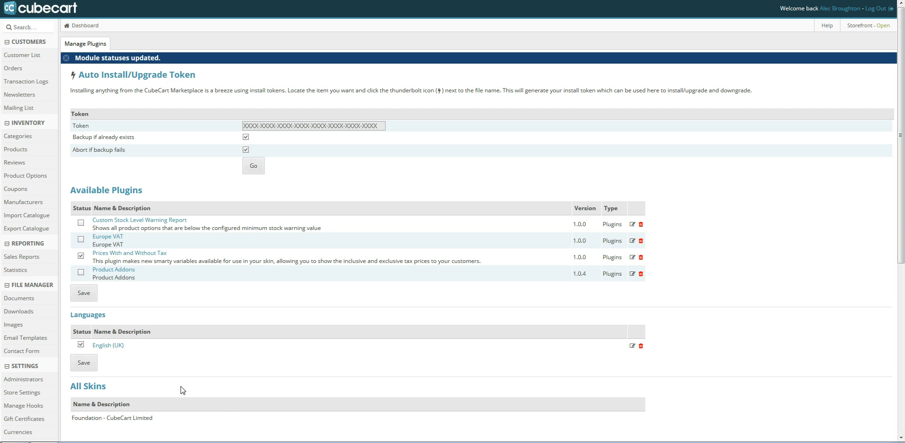
Step: Open the settings of the Prices With and Without Tax plugin
{"action": "left_click_drag", "start_coordinate": [177, 257], "coordinate": [95, 257]}
{"action": "left_click", "coordinate": [94, 257]}
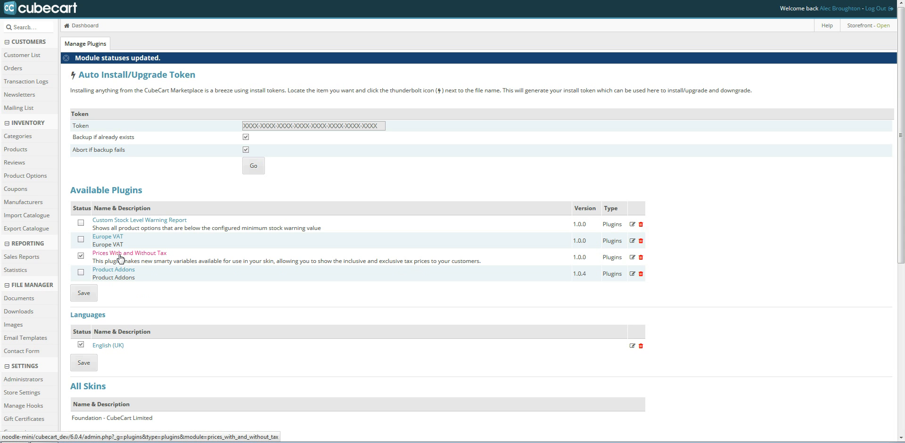
{"action": "left_click", "coordinate": [139, 256]}
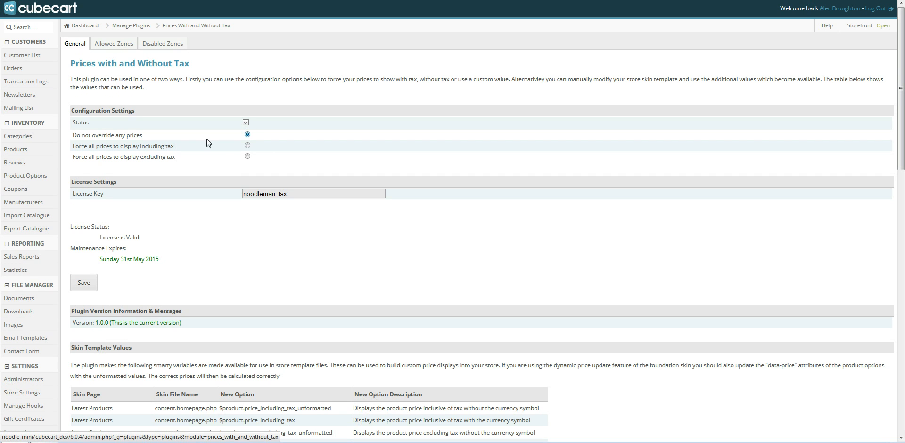
Step: Review the plugin options for not overriding any prices and for forcing prices to display including tax
{"action": "left_click", "coordinate": [247, 145]}
{"action": "left_click_drag", "start_coordinate": [77, 135], "coordinate": [147, 139]}
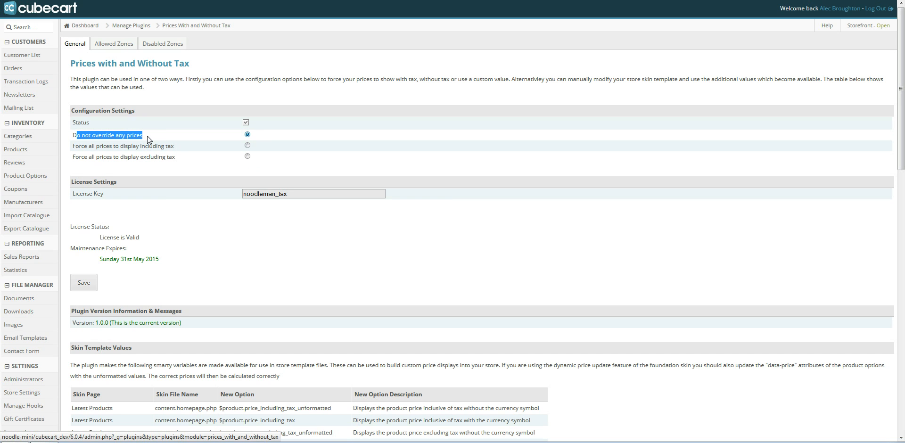
{"action": "left_click", "coordinate": [315, 104]}
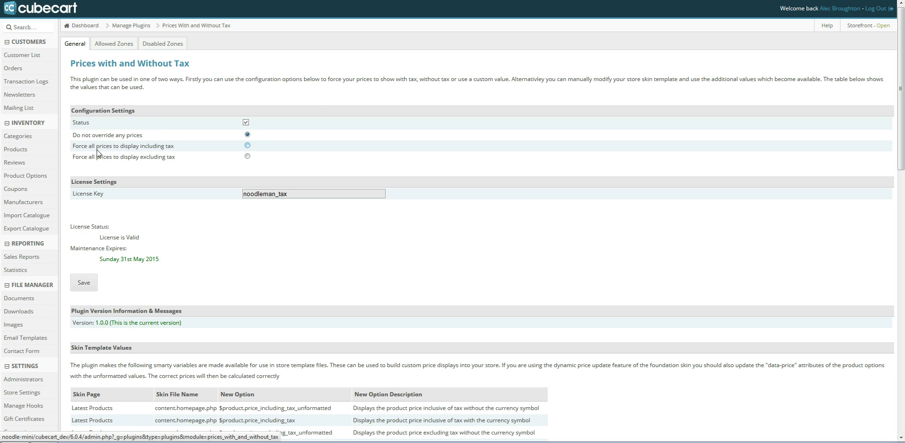
{"action": "left_click_drag", "start_coordinate": [76, 146], "coordinate": [181, 149]}
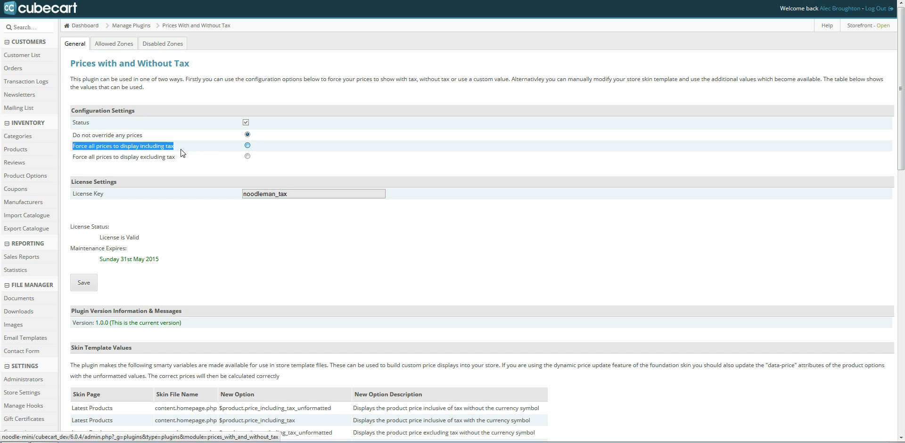
Step: Try forcing all prices to display including and excluding tax, and switch back to "Do not override any prices"
{"action": "left_click", "coordinate": [247, 145]}
{"action": "left_click", "coordinate": [96, 157]}
{"action": "left_click_drag", "start_coordinate": [79, 158], "coordinate": [178, 164]}
{"action": "left_click", "coordinate": [179, 165]}
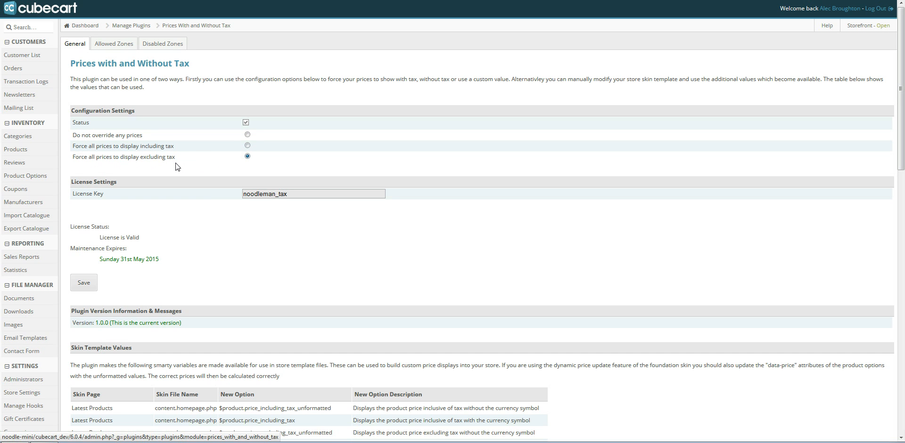
{"action": "left_click", "coordinate": [247, 135]}
{"action": "left_click_drag", "start_coordinate": [175, 147], "coordinate": [149, 147]}
Step: Examine the Skin Template Values section and the variables listed for Latest Products
{"action": "scroll", "coordinate": [338, 132], "scroll_direction": "down", "scroll_amount": 5}
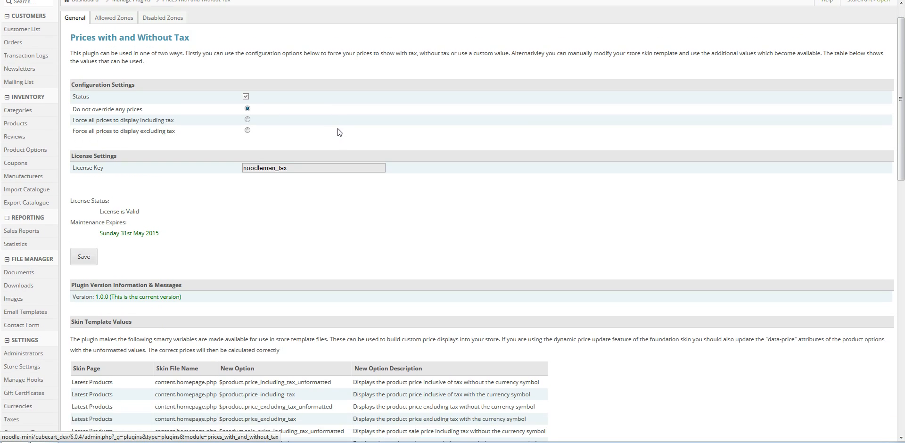
{"action": "scroll", "coordinate": [337, 133], "scroll_direction": "down", "scroll_amount": 2}
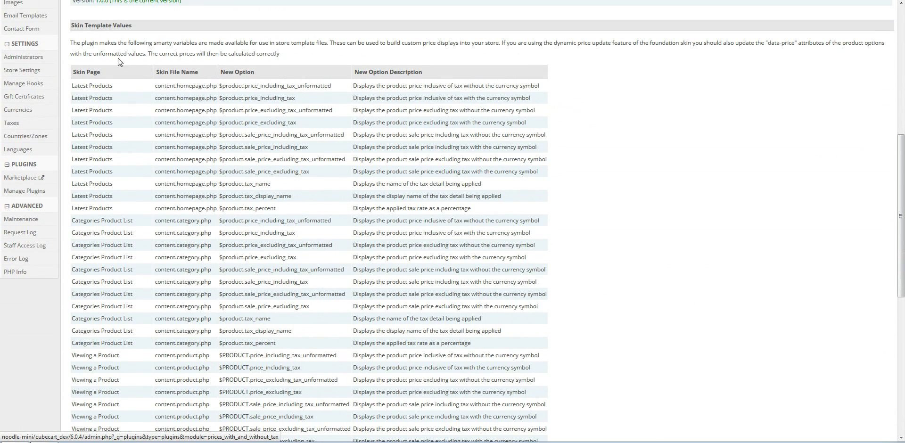
{"action": "left_click_drag", "start_coordinate": [74, 25], "coordinate": [148, 29]}
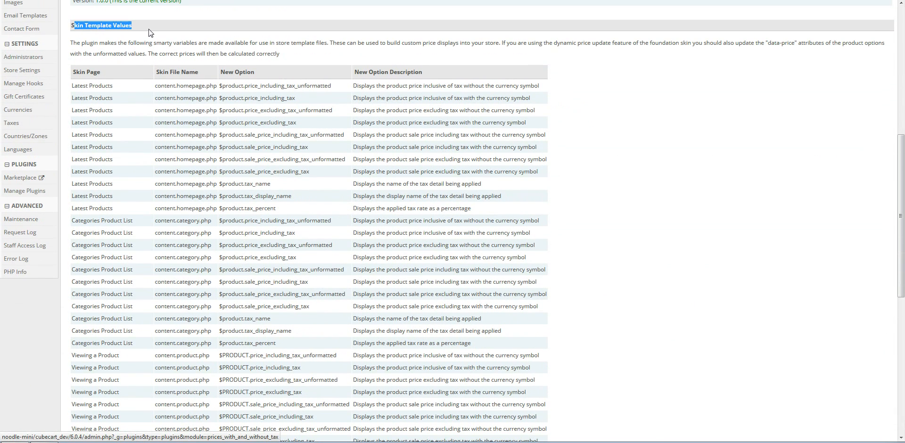
{"action": "left_click", "coordinate": [146, 38]}
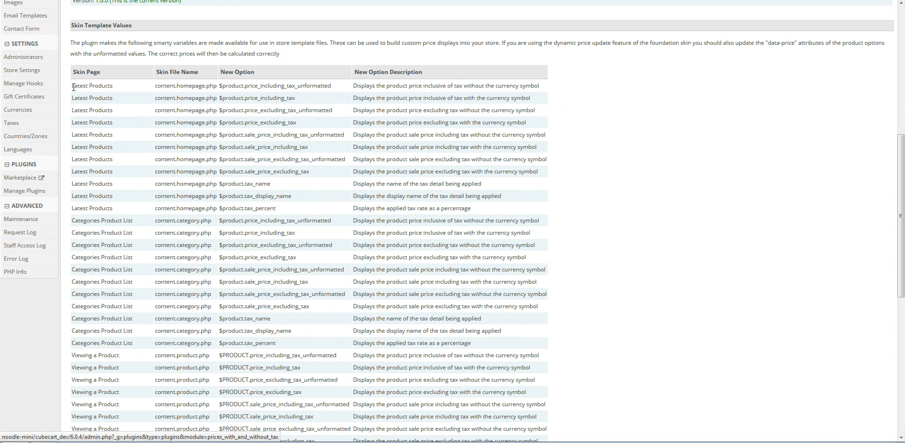
{"action": "left_click_drag", "start_coordinate": [72, 87], "coordinate": [100, 99]}
{"action": "left_click", "coordinate": [109, 86]}
{"action": "left_click_drag", "start_coordinate": [78, 87], "coordinate": [108, 87]}
{"action": "scroll", "coordinate": [119, 127], "scroll_direction": "down", "scroll_amount": 1}
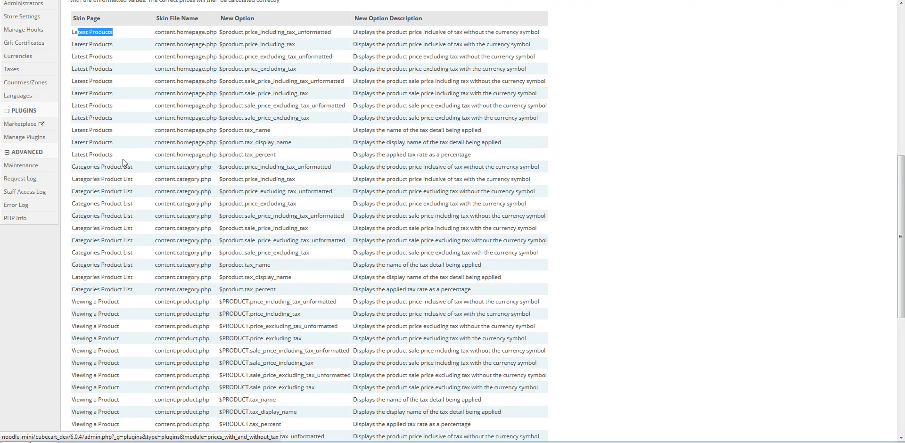
Step: Examine the template variables for category lists, product pages, product options, featured products and popular products
{"action": "left_click_drag", "start_coordinate": [133, 168], "coordinate": [68, 166]}
{"action": "scroll", "coordinate": [117, 177], "scroll_direction": "down", "scroll_amount": 1}
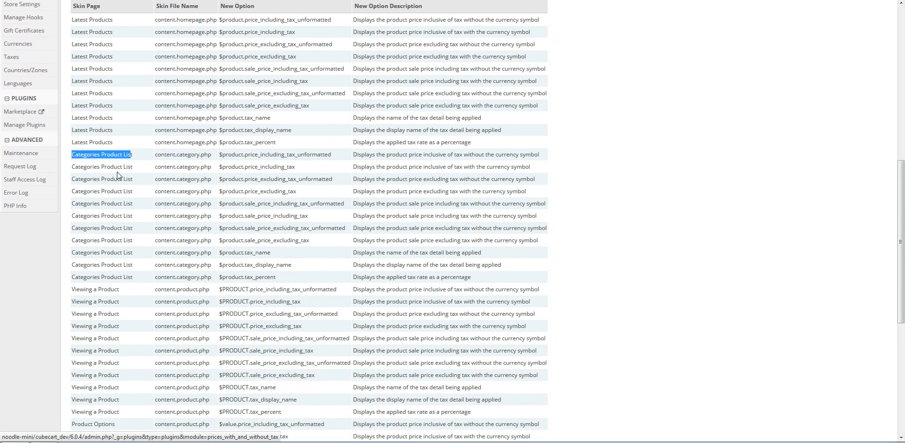
{"action": "left_click_drag", "start_coordinate": [87, 250], "coordinate": [118, 249]}
{"action": "scroll", "coordinate": [119, 250], "scroll_direction": "down", "scroll_amount": 1}
{"action": "left_click_drag", "start_coordinate": [80, 277], "coordinate": [117, 278]}
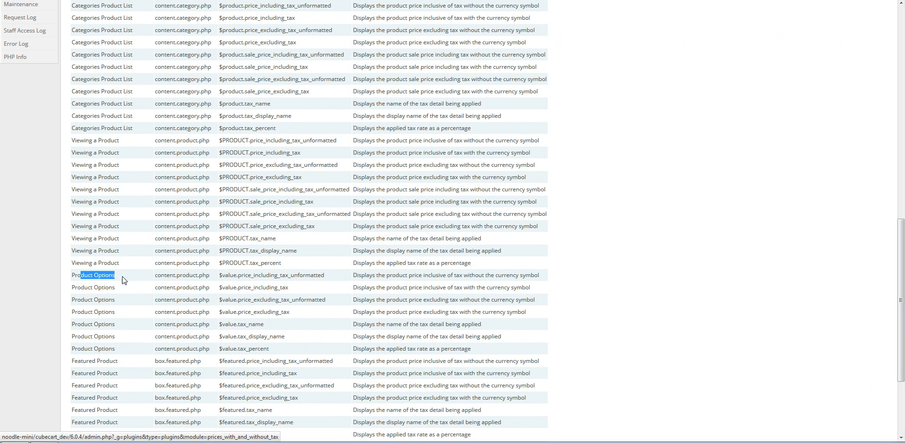
{"action": "scroll", "coordinate": [124, 280], "scroll_direction": "down", "scroll_amount": 2}
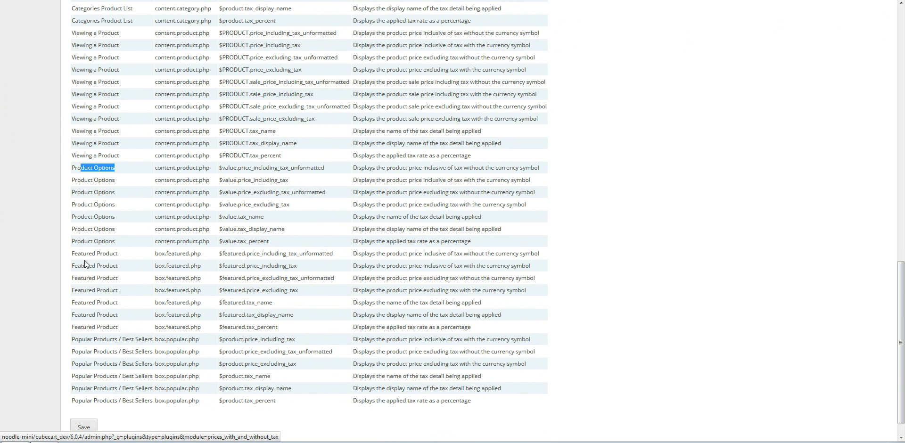
{"action": "left_click_drag", "start_coordinate": [75, 254], "coordinate": [132, 257]}
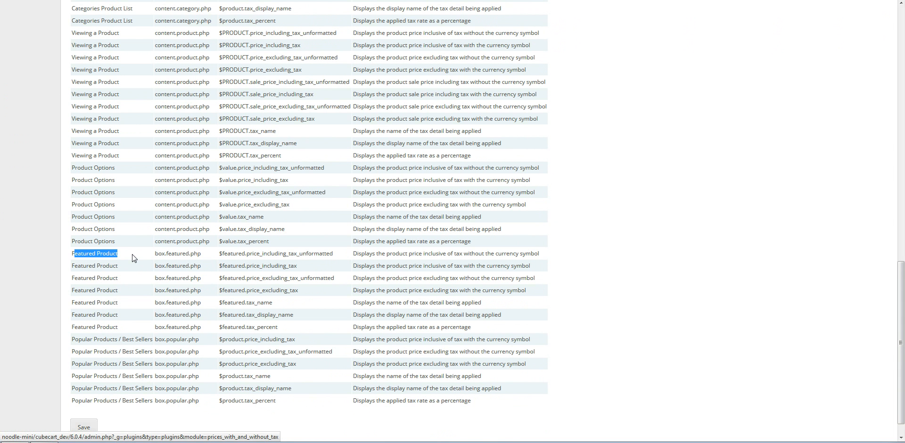
{"action": "scroll", "coordinate": [132, 257], "scroll_direction": "down", "scroll_amount": 1}
{"action": "left_click_drag", "start_coordinate": [78, 317], "coordinate": [187, 316]}
{"action": "left_click", "coordinate": [144, 316]}
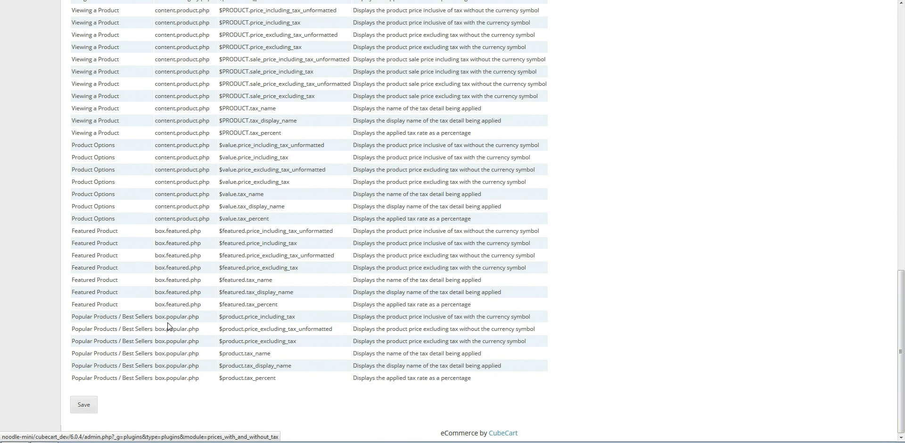
Step: Open Test Product 1 from the product inventory and display its pricing settings
{"action": "scroll", "coordinate": [149, 313], "scroll_direction": "up", "scroll_amount": 7}
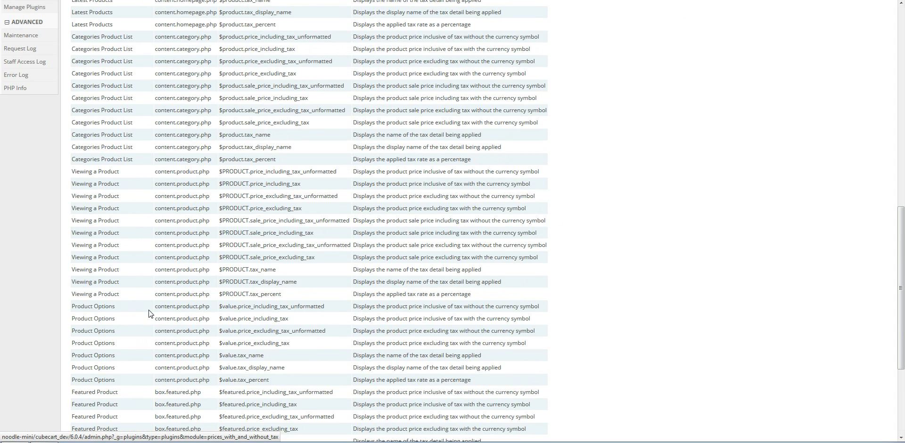
{"action": "scroll", "coordinate": [149, 313], "scroll_direction": "down", "scroll_amount": 1}
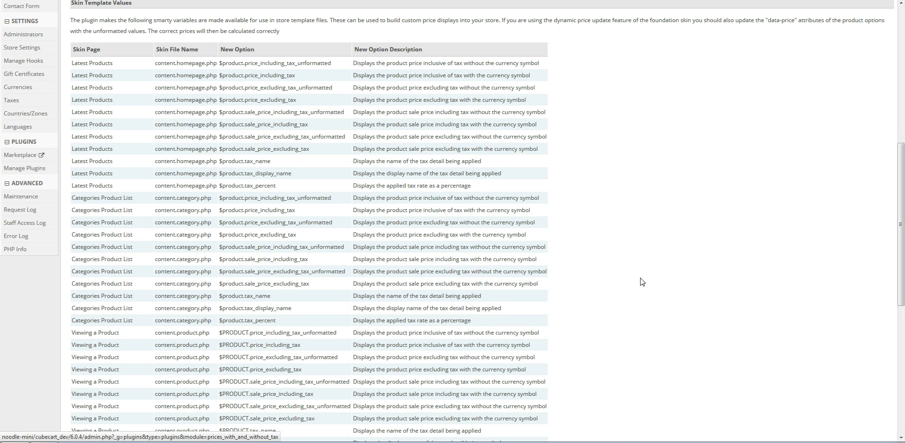
{"action": "scroll", "coordinate": [642, 288], "scroll_direction": "up", "scroll_amount": 5}
{"action": "scroll", "coordinate": [642, 287], "scroll_direction": "up", "scroll_amount": 2}
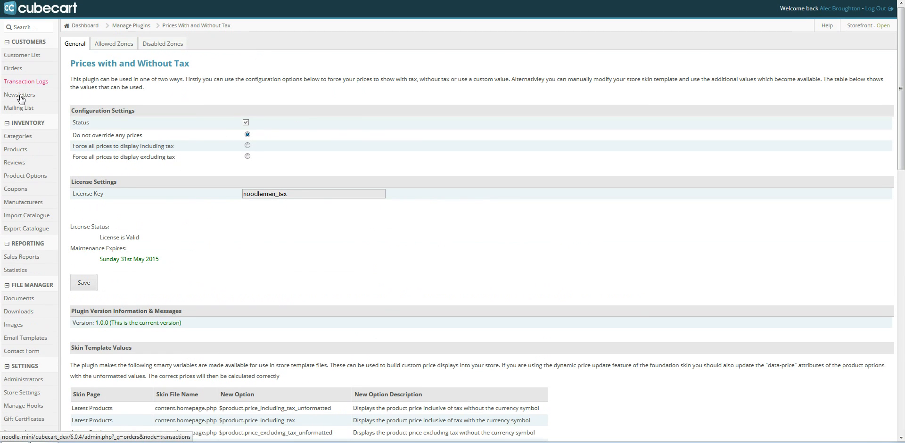
{"action": "left_click", "coordinate": [24, 150]}
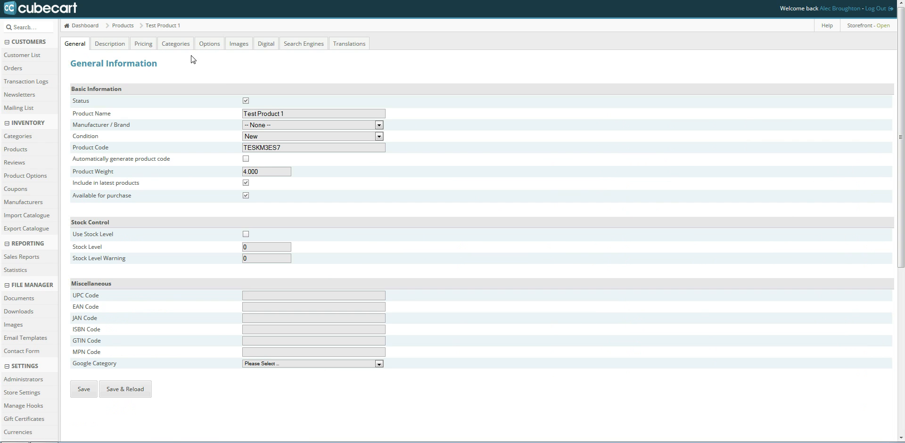
{"action": "left_click", "coordinate": [146, 47]}
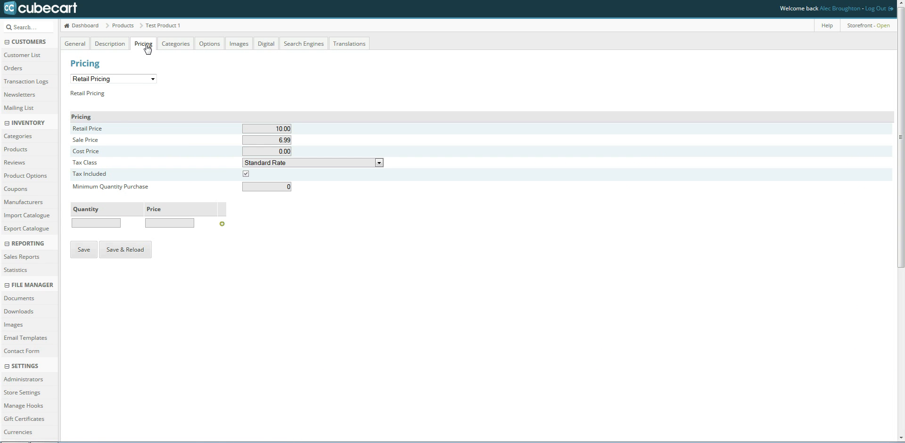
Step: Review the product's retail price, sale price and available tax classes
{"action": "left_click_drag", "start_coordinate": [270, 130], "coordinate": [311, 130]}
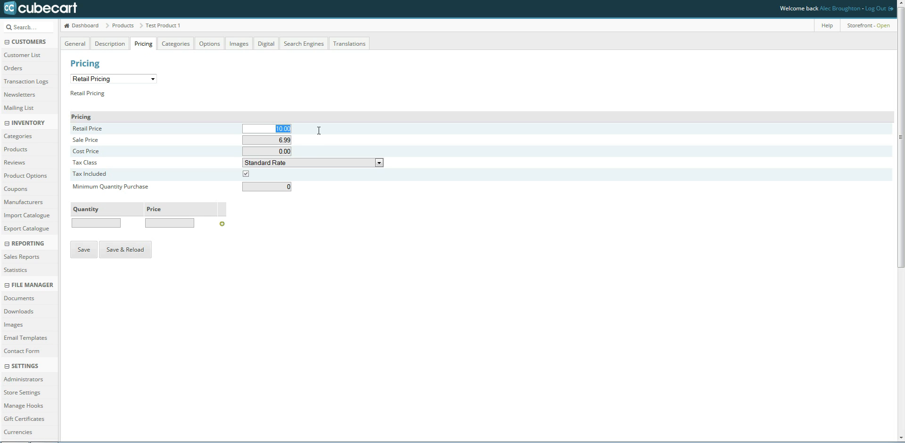
{"action": "left_click_drag", "start_coordinate": [268, 140], "coordinate": [336, 141]}
{"action": "left_click", "coordinate": [339, 137]}
{"action": "left_click_drag", "start_coordinate": [272, 141], "coordinate": [358, 139]}
{"action": "left_click", "coordinate": [358, 139]}
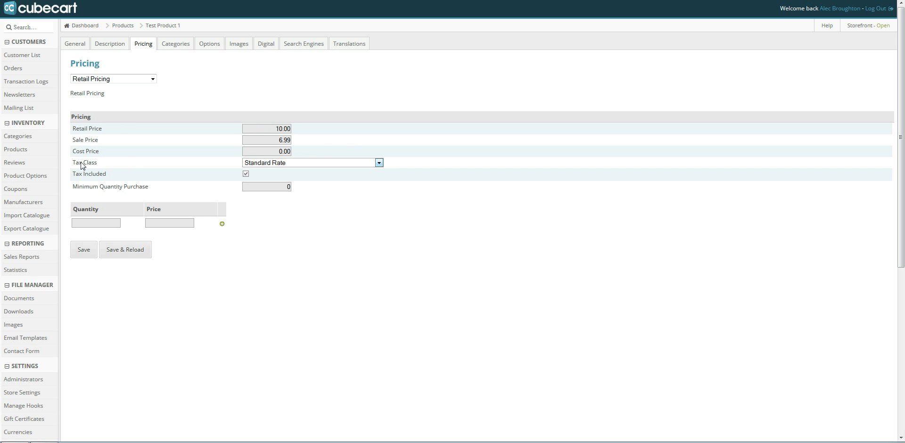
{"action": "left_click_drag", "start_coordinate": [98, 163], "coordinate": [79, 162]}
{"action": "left_click", "coordinate": [308, 164]}
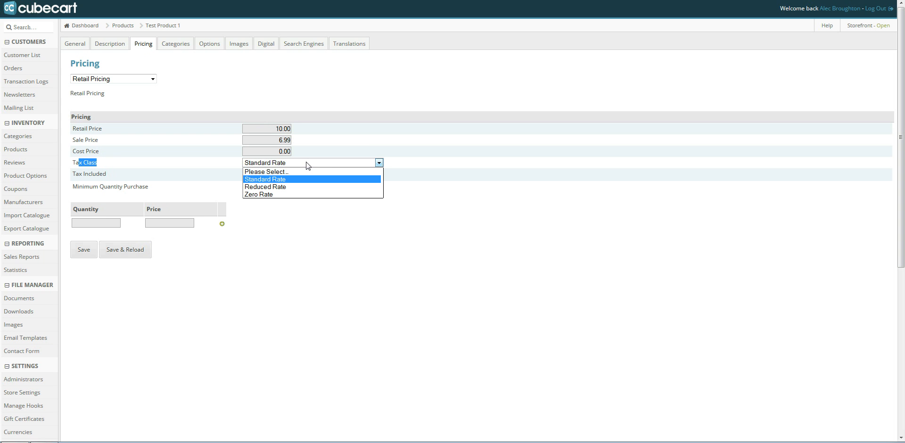
{"action": "left_click", "coordinate": [406, 147]}
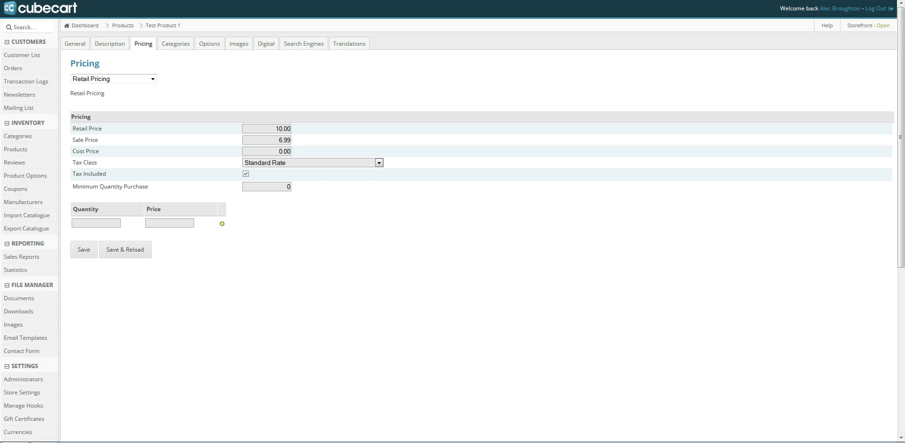
Step: Switch to the storefront and open the Test Product 1 page at its product information
{"action": "key", "text": "ctrl+Tab"}
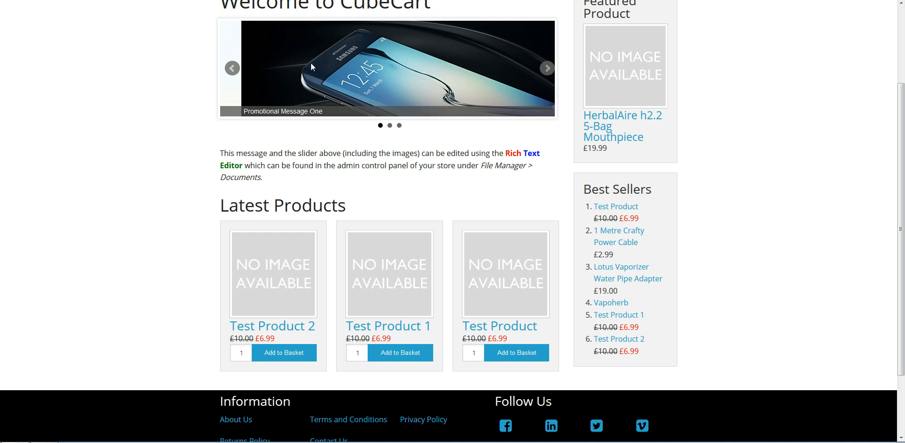
{"action": "left_click", "coordinate": [377, 333]}
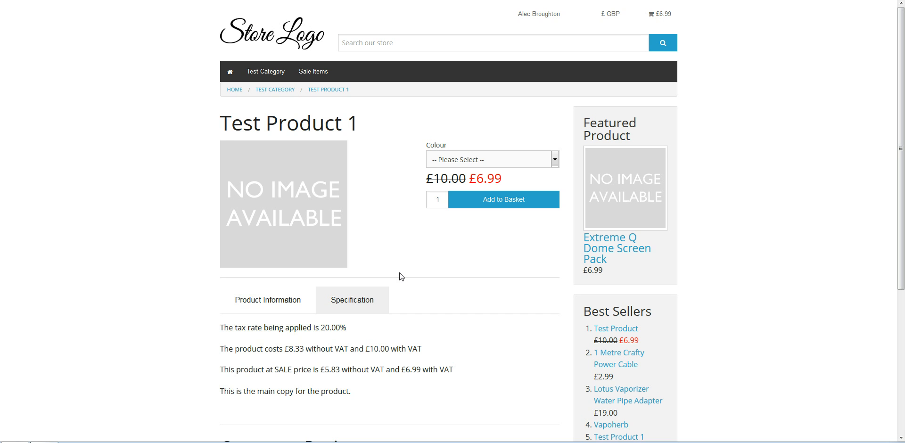
{"action": "scroll", "coordinate": [402, 276], "scroll_direction": "down", "scroll_amount": 1}
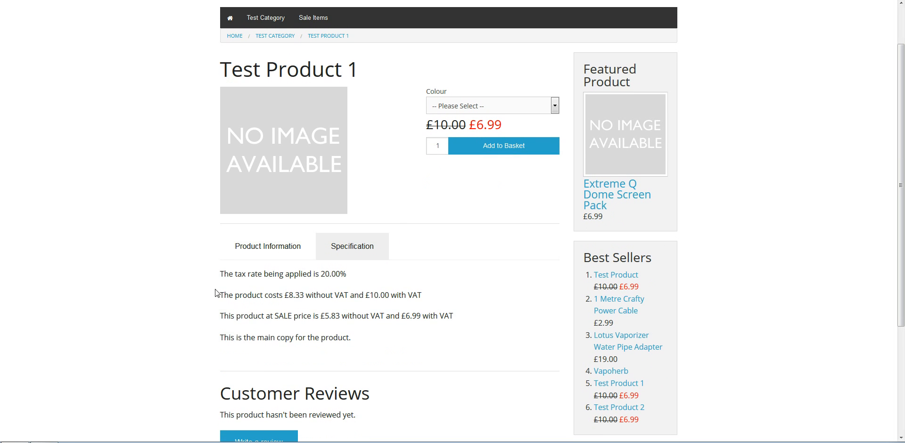
Step: Examine the description's applied tax rate and its regular and sale prices with and without VAT
{"action": "left_click_drag", "start_coordinate": [219, 271], "coordinate": [358, 345]}
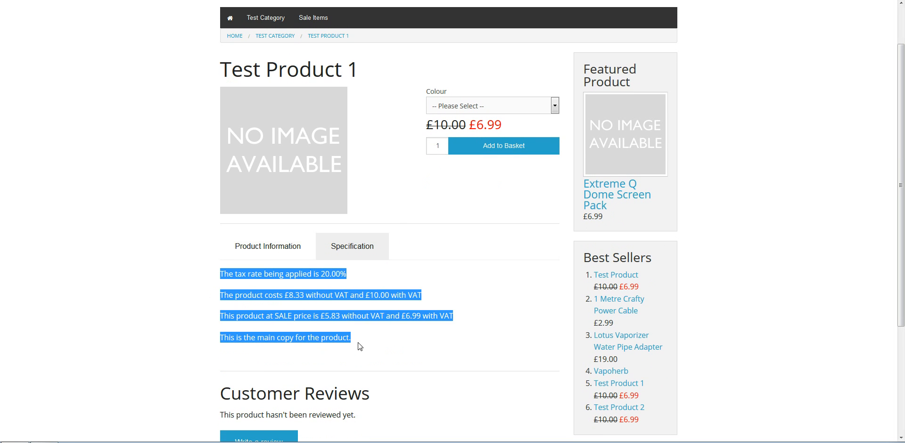
{"action": "left_click", "coordinate": [360, 346]}
{"action": "left_click_drag", "start_coordinate": [220, 272], "coordinate": [351, 282]}
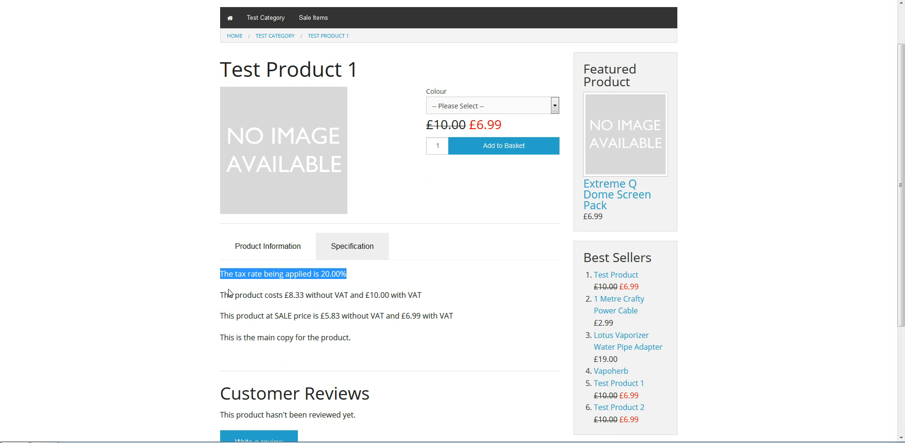
{"action": "left_click_drag", "start_coordinate": [224, 295], "coordinate": [430, 295]}
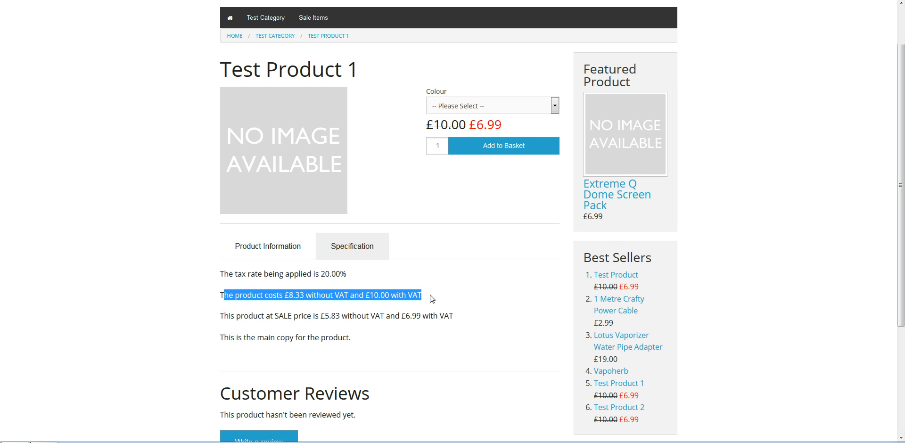
{"action": "left_click_drag", "start_coordinate": [228, 316], "coordinate": [347, 320]}
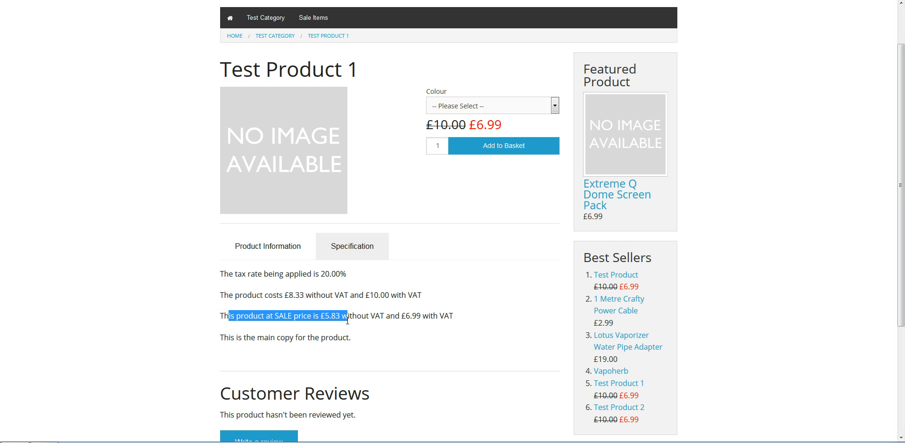
{"action": "left_click", "coordinate": [351, 316]}
{"action": "left_click_drag", "start_coordinate": [485, 322], "coordinate": [274, 316]}
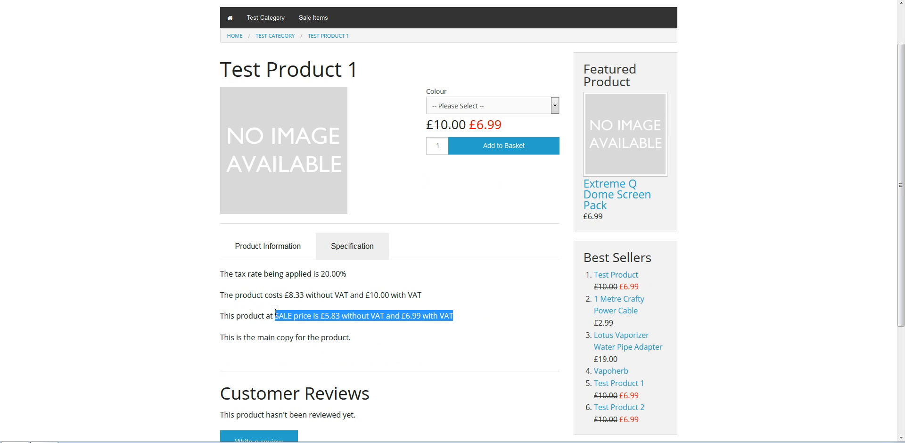
{"action": "left_click", "coordinate": [238, 338]}
{"action": "left_click_drag", "start_coordinate": [239, 338], "coordinate": [370, 339]}
{"action": "left_click", "coordinate": [370, 340]}
Step: Switch back to the pricing settings of Test Product 1 in the store admin
{"action": "scroll", "coordinate": [370, 342], "scroll_direction": "up", "scroll_amount": 2}
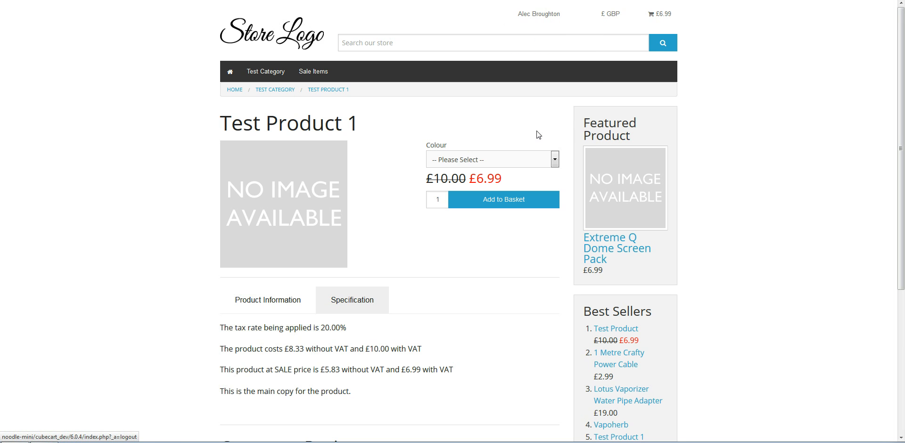
{"action": "key", "text": "ctrl+Tab"}
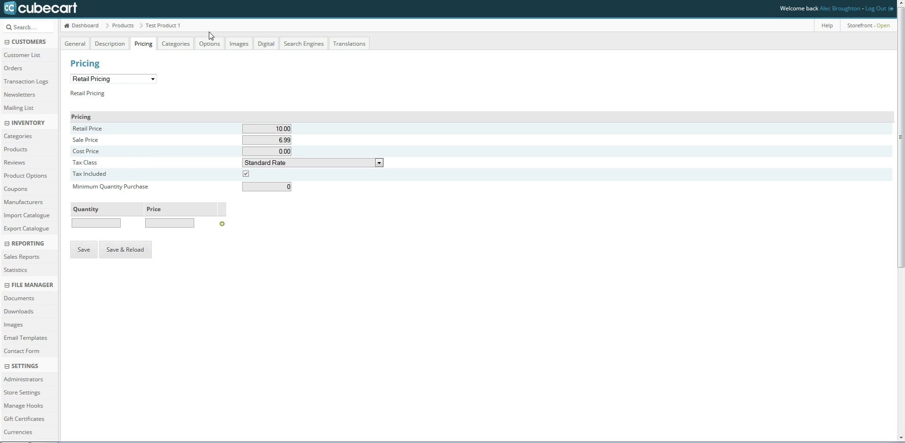
Step: Return to the product list and log back in to the store control panel with the admin username and account password
{"action": "left_click", "coordinate": [132, 31]}
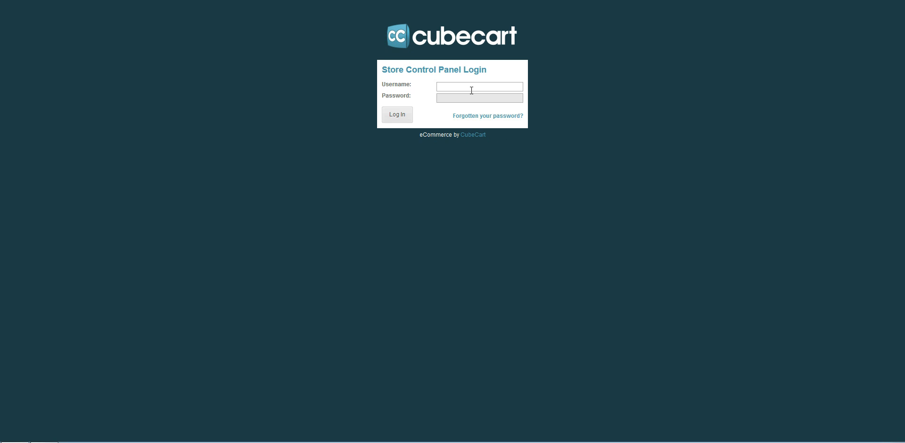
{"action": "left_click", "coordinate": [469, 88]}
{"action": "type", "text": "noodleman"}
{"action": "key", "text": "Tab"}
{"action": "type", "text": "••••••••••"}
{"action": "key", "text": "BackSpace"}
{"action": "key", "text": "BackSpace"}
{"action": "key", "text": "BackSpace"}
{"action": "key", "text": "ctrl+a"}
{"action": "type", "text": "•••••"}
{"action": "key", "text": "ctrl+a"}
{"action": "type", "text": "•••••••"}
{"action": "key", "text": "Return"}
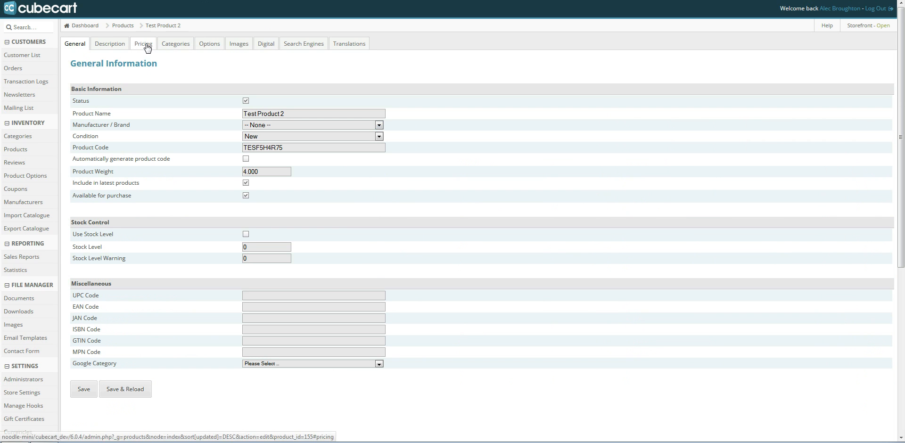
Step: Open the pricing settings of Test Product 2 and check its Tax Included option and retail price
{"action": "left_click", "coordinate": [146, 45]}
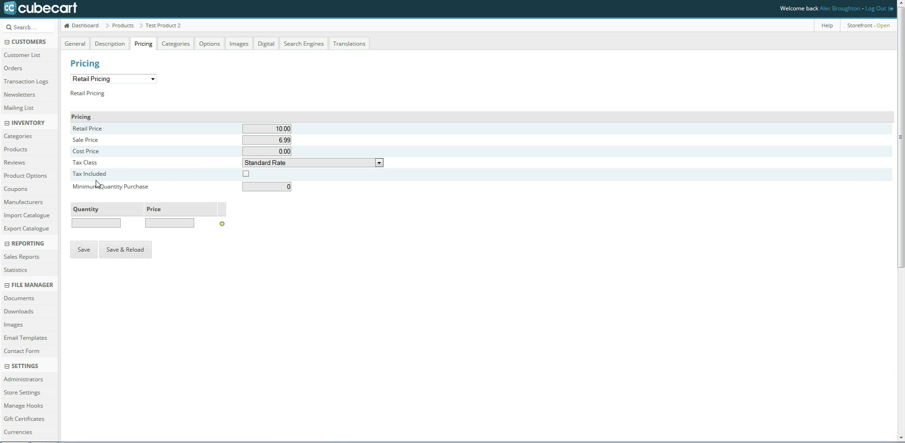
{"action": "left_click_drag", "start_coordinate": [108, 179], "coordinate": [74, 177]}
{"action": "double_click", "coordinate": [279, 128]}
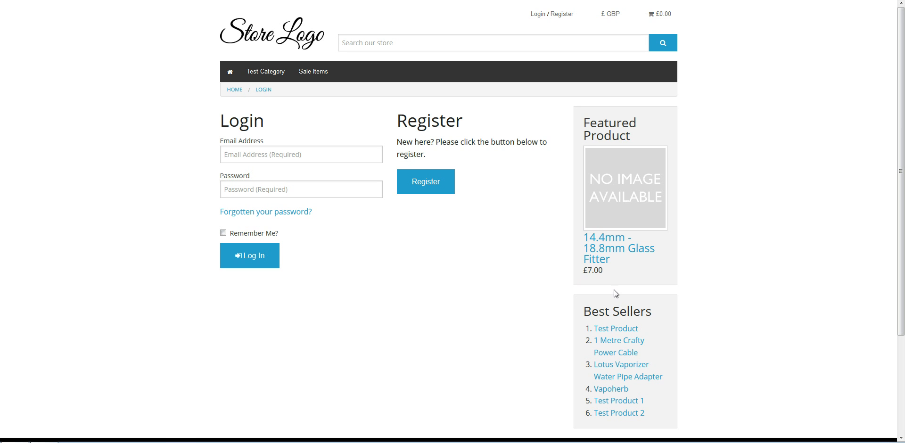
Step: On the storefront's Test Product 2 page, examine the description's tax rate and its regular and sale prices with and without VAT
{"action": "left_click", "coordinate": [237, 264]}
{"action": "scroll", "coordinate": [235, 263], "scroll_direction": "down", "scroll_amount": 1}
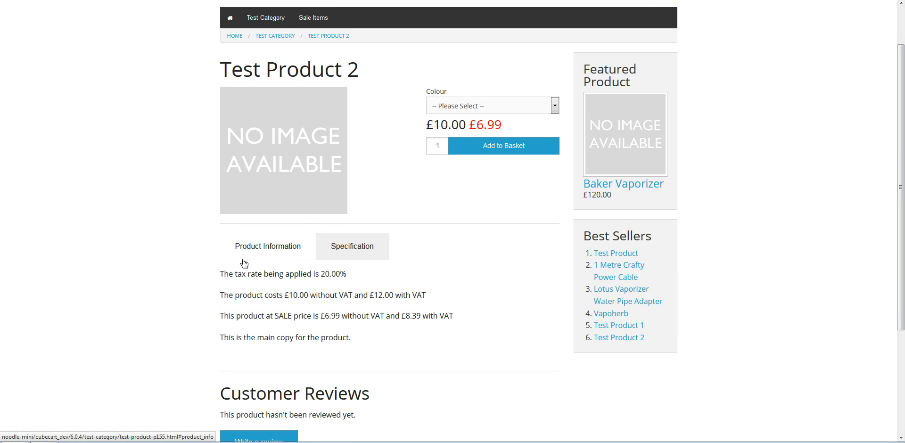
{"action": "left_click_drag", "start_coordinate": [222, 281], "coordinate": [350, 278]}
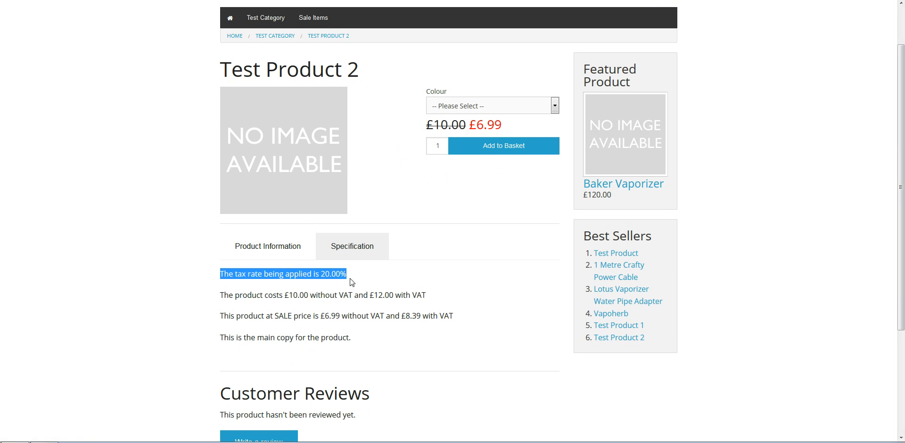
{"action": "left_click_drag", "start_coordinate": [221, 293], "coordinate": [433, 303]}
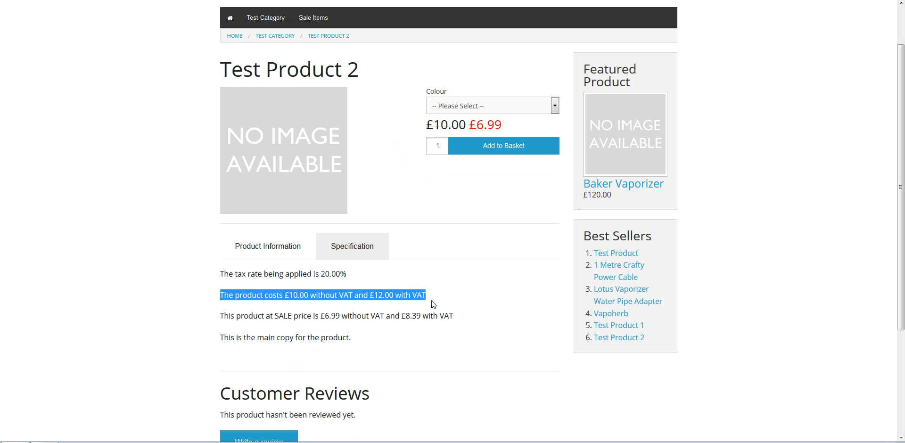
{"action": "left_click_drag", "start_coordinate": [224, 315], "coordinate": [459, 324]}
{"action": "left_click", "coordinate": [342, 319]}
{"action": "left_click", "coordinate": [459, 324]}
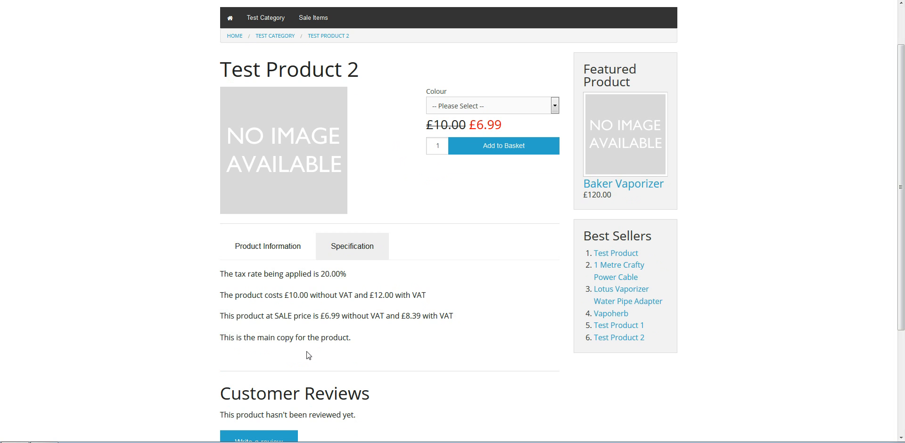
{"action": "scroll", "coordinate": [214, 282], "scroll_direction": "up", "scroll_amount": 2}
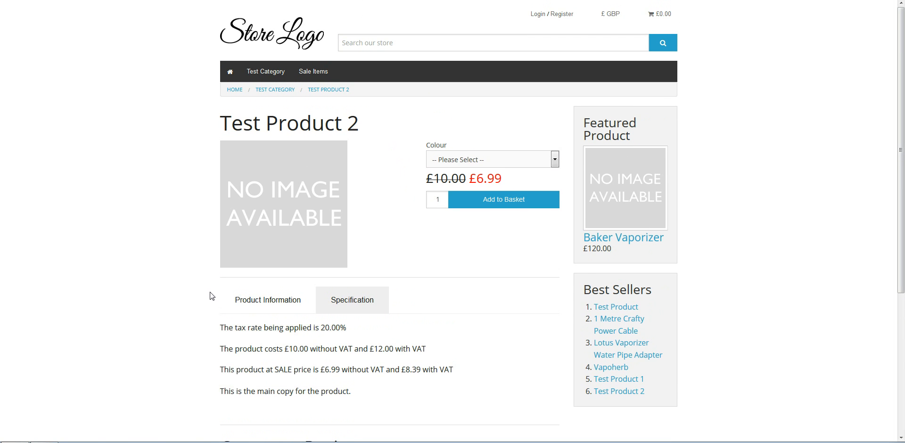
{"action": "scroll", "coordinate": [211, 295], "scroll_direction": "down", "scroll_amount": 3}
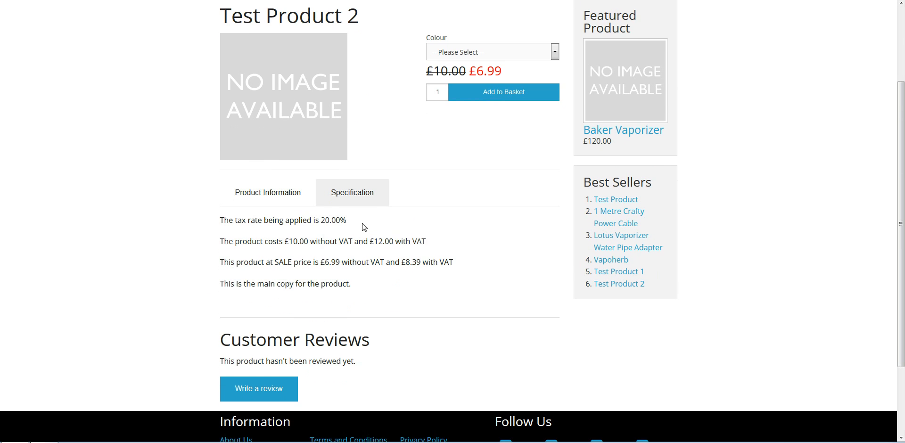
Step: Back in the store admin, enable Tax Included for Test Product 2 and save the product, staying on its edit page
{"action": "key", "text": "ctrl+Tab"}
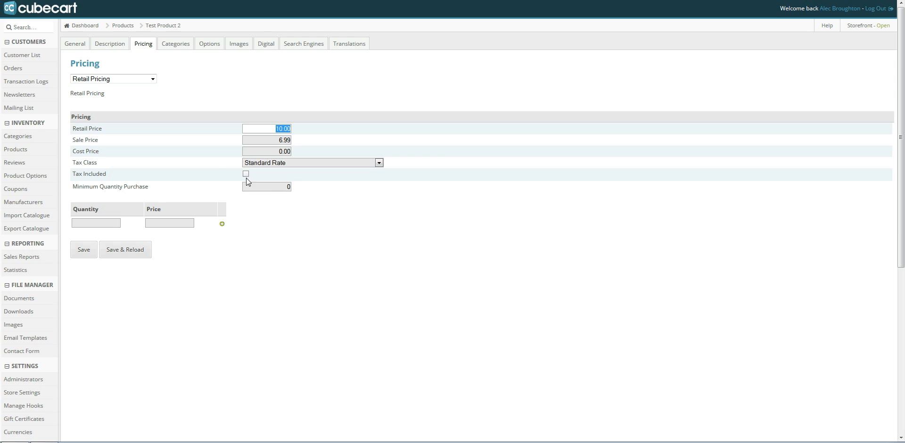
{"action": "left_click", "coordinate": [247, 175]}
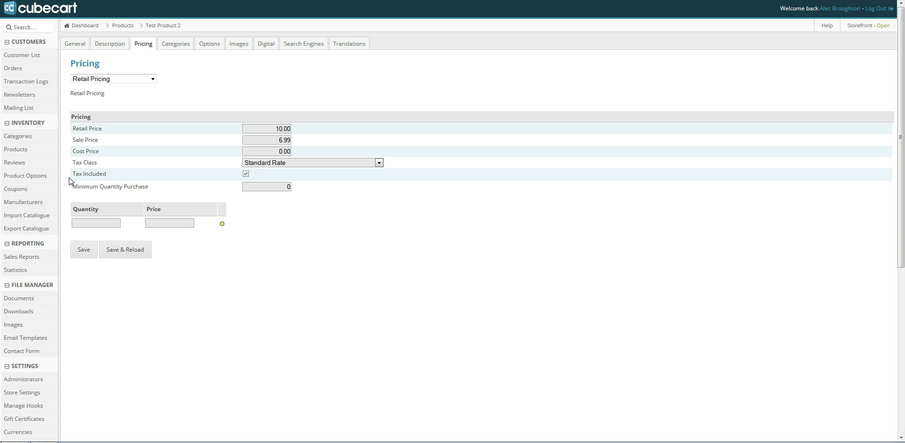
{"action": "left_click", "coordinate": [271, 135]}
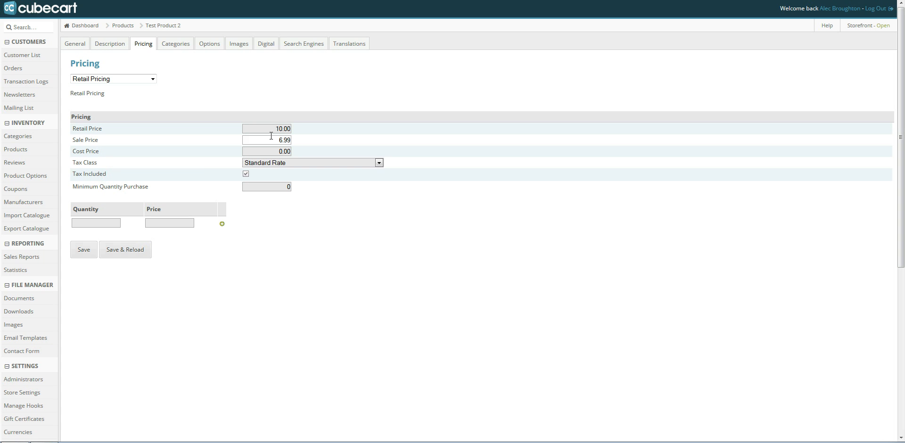
{"action": "left_click", "coordinate": [125, 252]}
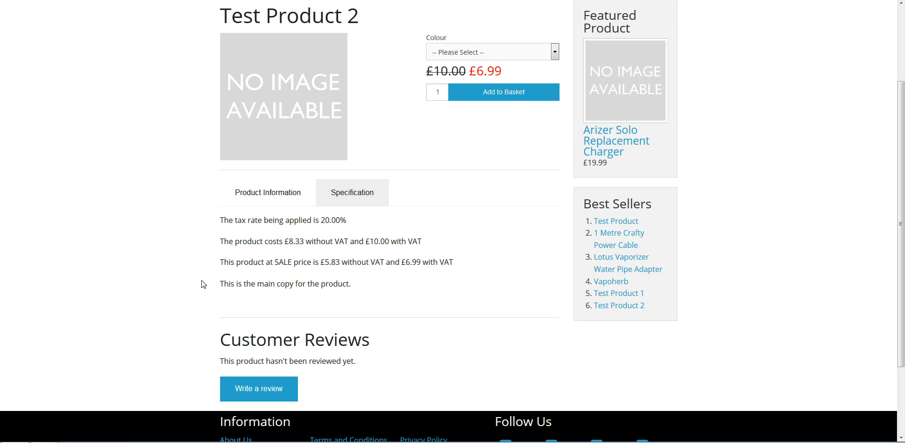
Step: Examine the recalculated regular and sale price lines in the storefront description of Test Product 2
{"action": "left_click_drag", "start_coordinate": [219, 242], "coordinate": [434, 244]}
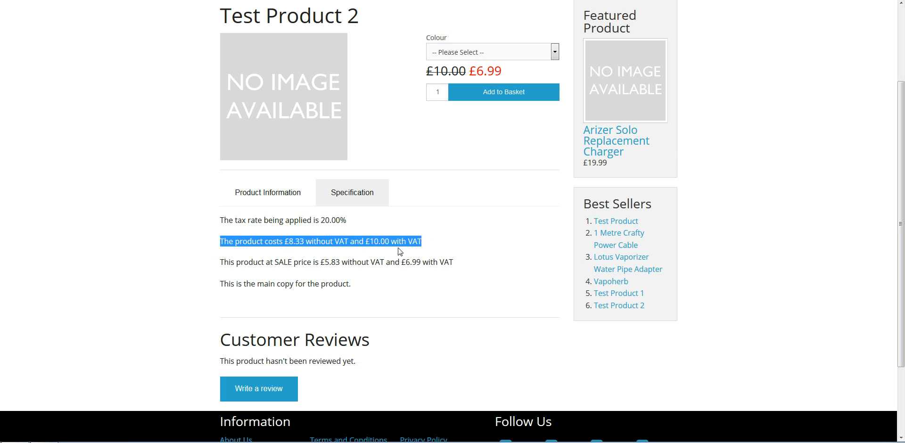
{"action": "left_click", "coordinate": [222, 260]}
{"action": "left_click_drag", "start_coordinate": [222, 260], "coordinate": [459, 267]}
{"action": "left_click", "coordinate": [459, 266]}
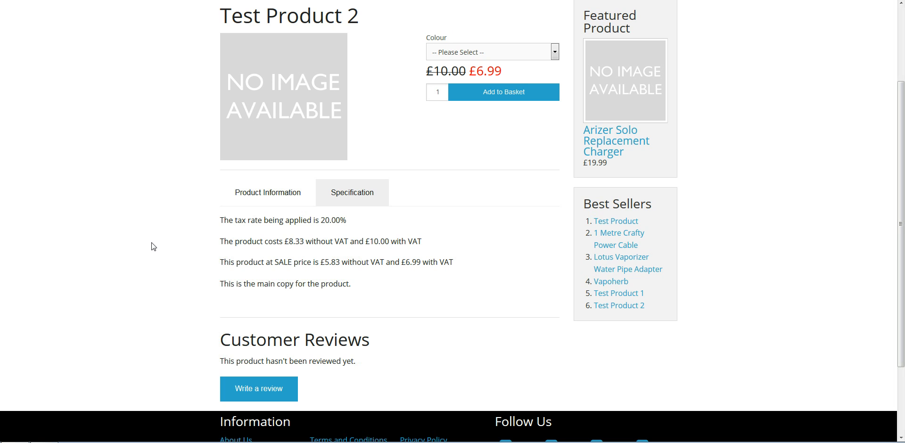
Step: Return to the store admin and open the pricing settings of Test Product from the product list
{"action": "key", "text": "ctrl+Tab"}
{"action": "scroll", "coordinate": [317, 147], "scroll_direction": "up", "scroll_amount": 3}
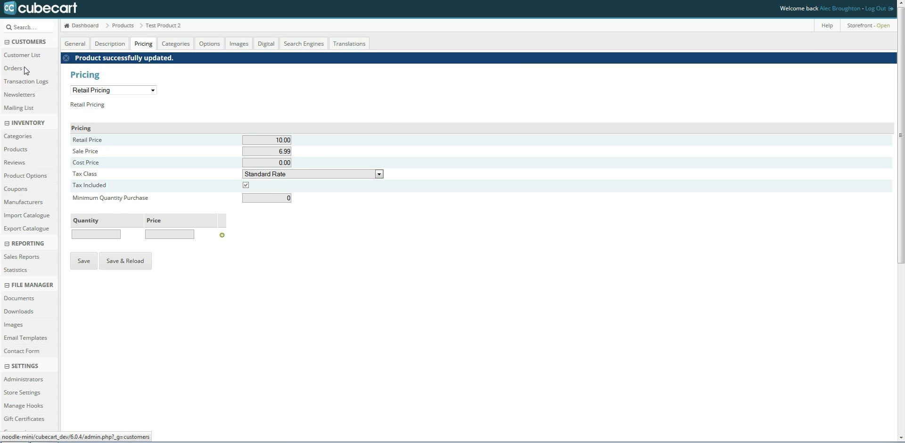
{"action": "left_click", "coordinate": [21, 153]}
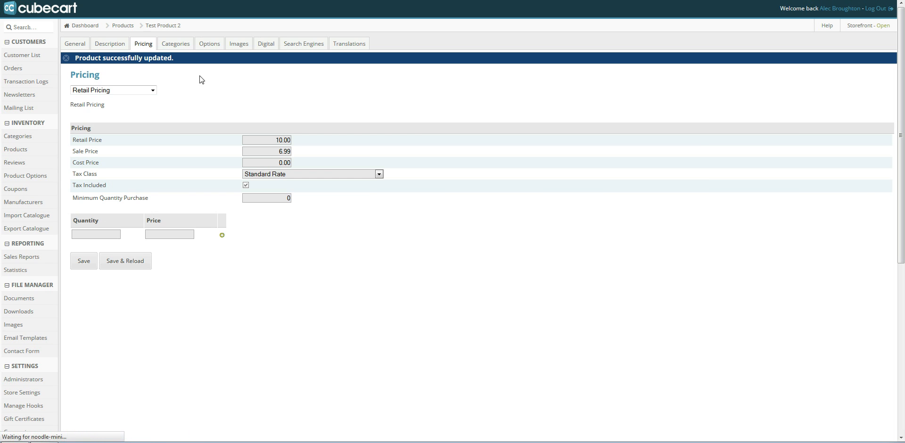
{"action": "left_click", "coordinate": [104, 136]}
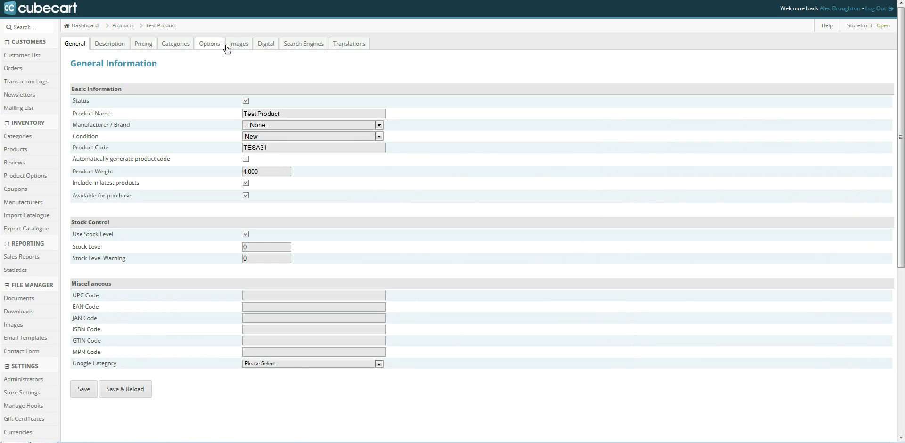
{"action": "left_click", "coordinate": [144, 47]}
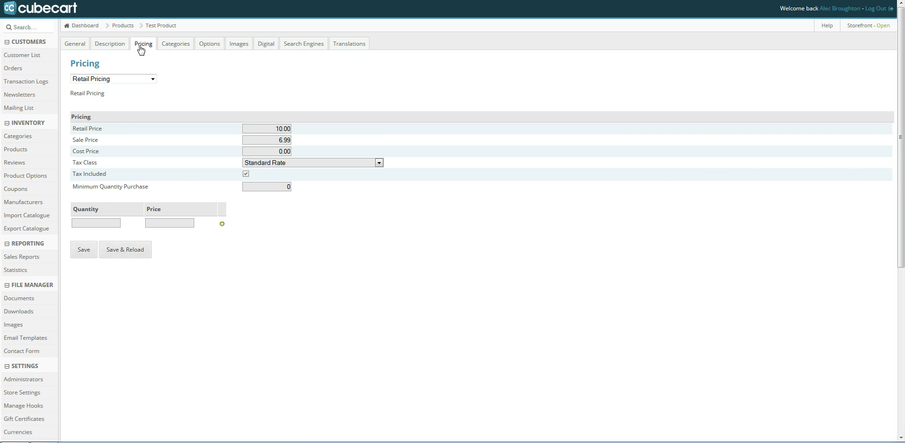
Step: Review the customer groups available for Test Product's pricing, along with its retail and sale prices
{"action": "left_click", "coordinate": [153, 79]}
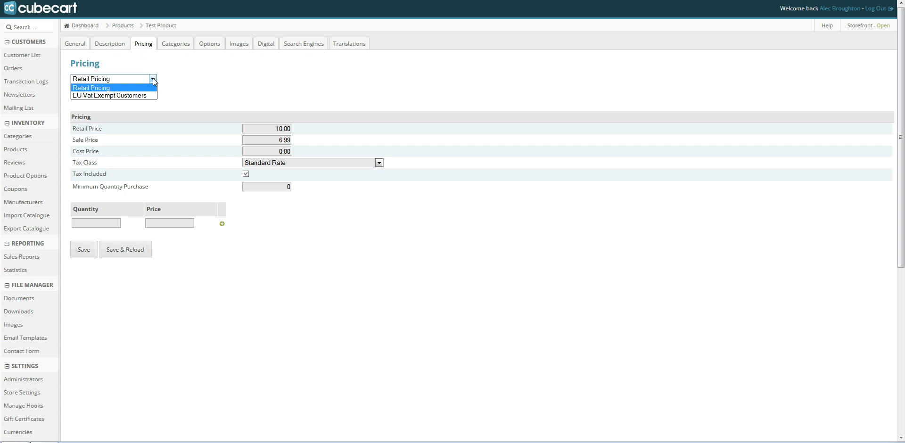
{"action": "left_click", "coordinate": [177, 81]}
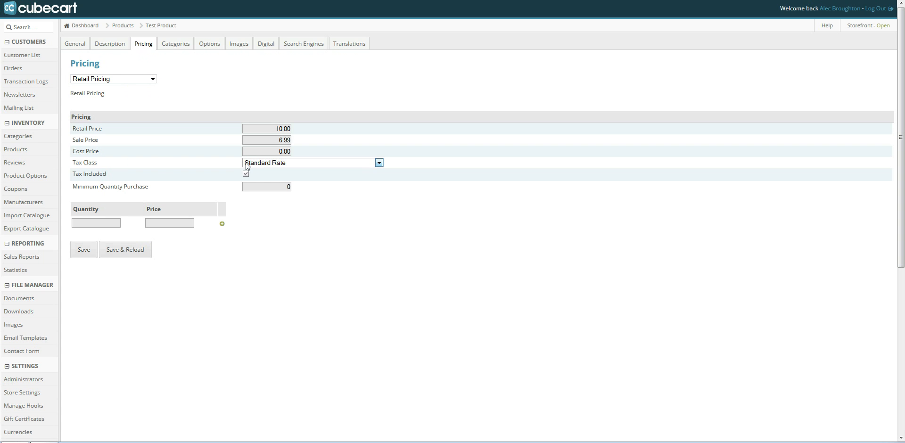
{"action": "left_click", "coordinate": [270, 128]}
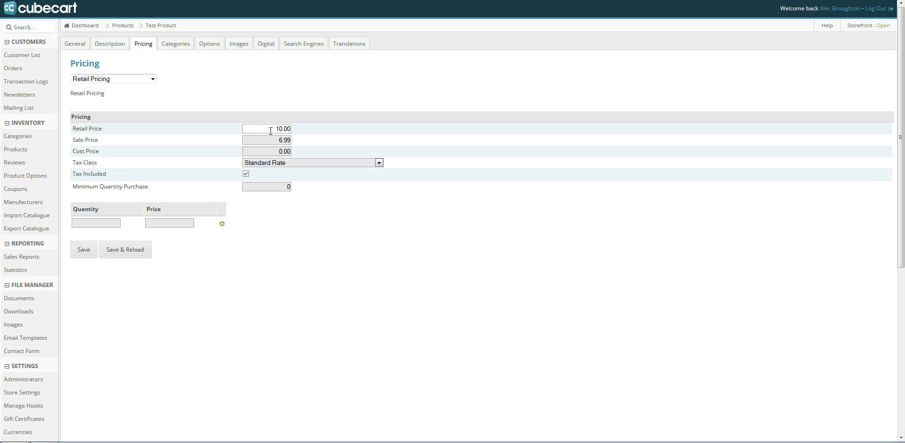
{"action": "left_click_drag", "start_coordinate": [278, 129], "coordinate": [313, 133]}
{"action": "left_click", "coordinate": [281, 139]}
{"action": "left_click", "coordinate": [320, 143]}
{"action": "left_click", "coordinate": [313, 134]}
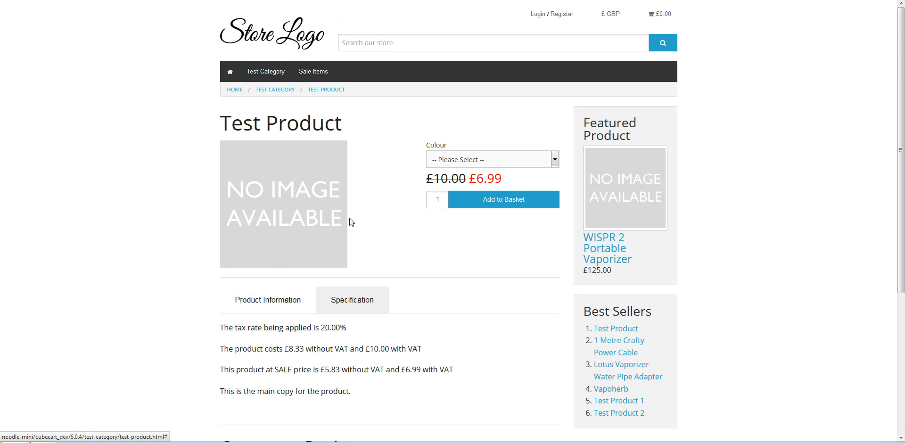
Step: Examine the applied tax rate and VAT price lines in Test Product's storefront description
{"action": "scroll", "coordinate": [351, 222], "scroll_direction": "down", "scroll_amount": 3}
{"action": "left_click_drag", "start_coordinate": [219, 220], "coordinate": [354, 220]}
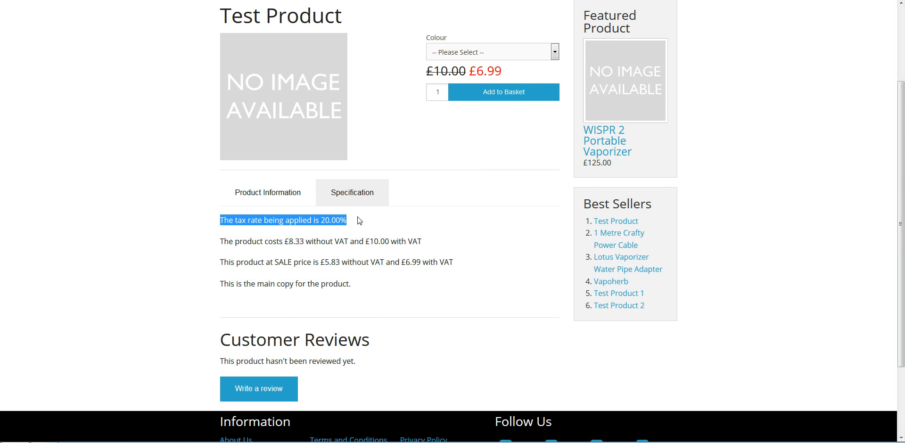
{"action": "mouse_move", "coordinate": [219, 242]}
{"action": "left_mouse_down"}
{"action": "mouse_move", "coordinate": [424, 253]}
{"action": "mouse_move", "coordinate": [454, 269]}
{"action": "mouse_move", "coordinate": [277, 256]}
{"action": "mouse_move", "coordinate": [233, 241]}
{"action": "left_mouse_up"}
{"action": "left_click", "coordinate": [261, 242]}
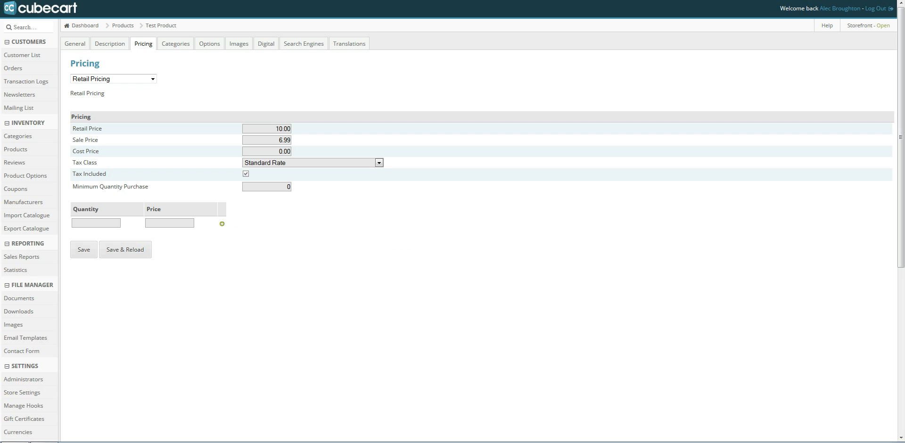
Step: Show Test Product's pricing for the EU Vat Exempt Customers group in the store admin and check its tax class
{"action": "left_click", "coordinate": [146, 79]}
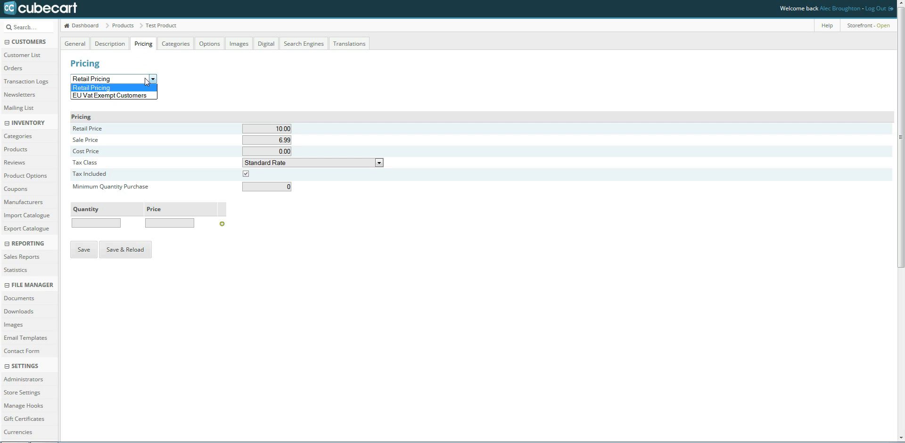
{"action": "left_click", "coordinate": [88, 96]}
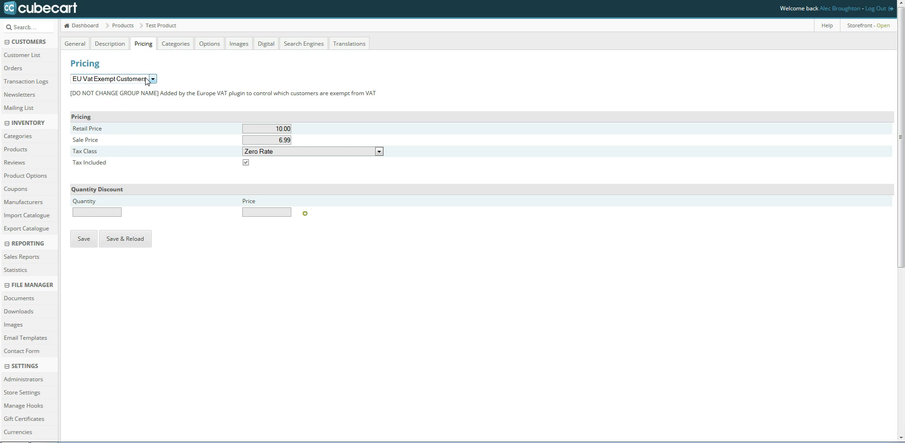
{"action": "left_click_drag", "start_coordinate": [100, 152], "coordinate": [74, 153]}
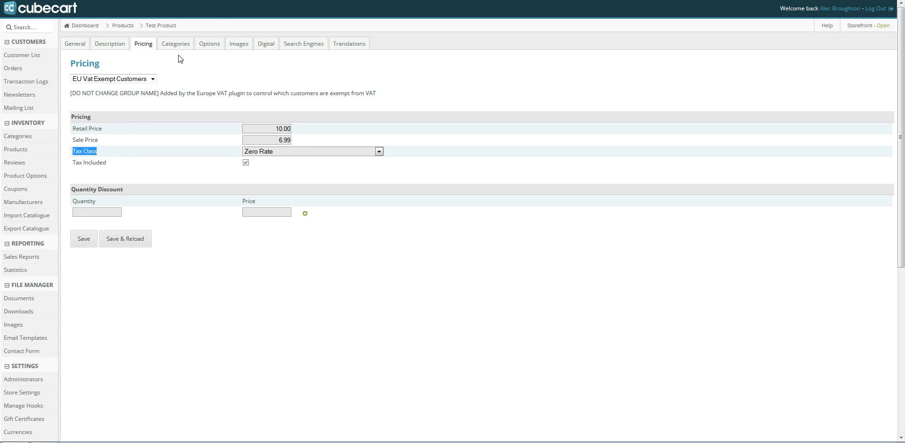
Step: Open the customer list and check which customer group the registered customer belongs to
{"action": "left_click", "coordinate": [29, 56]}
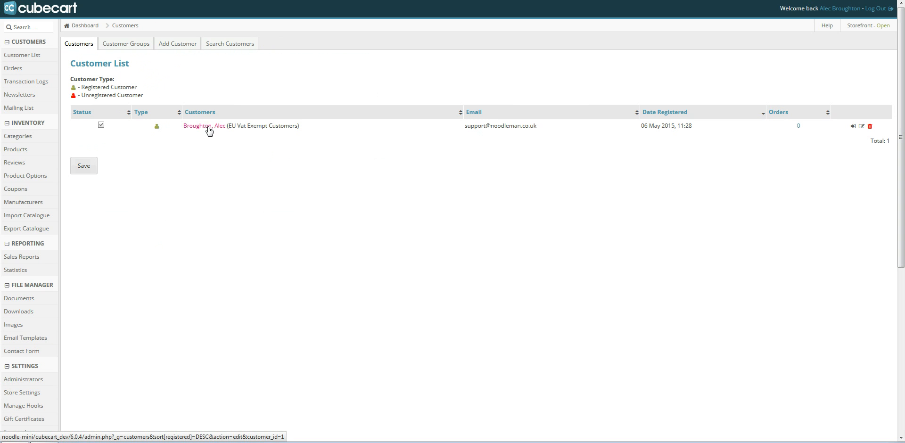
{"action": "left_click_drag", "start_coordinate": [226, 126], "coordinate": [305, 130]}
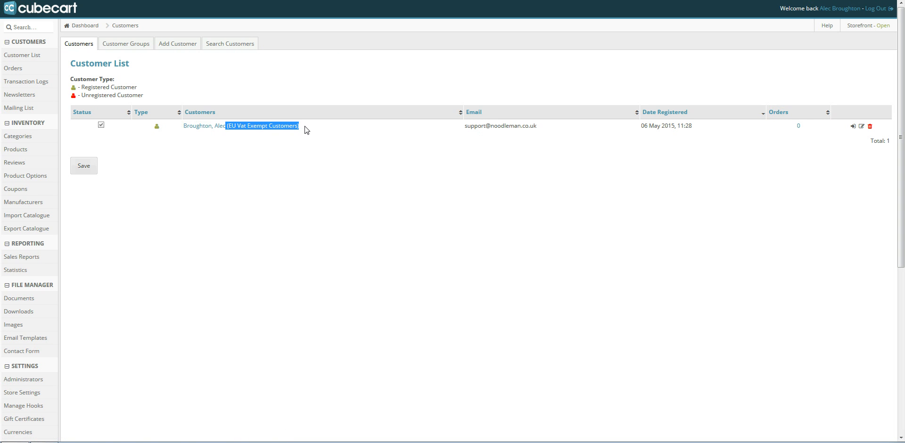
{"action": "left_click", "coordinate": [304, 130]}
Step: Switch to the storefront, log in with the customer's e-mail and account password, and open Test Product from Best Sellers
{"action": "key", "text": "ctrl+Tab"}
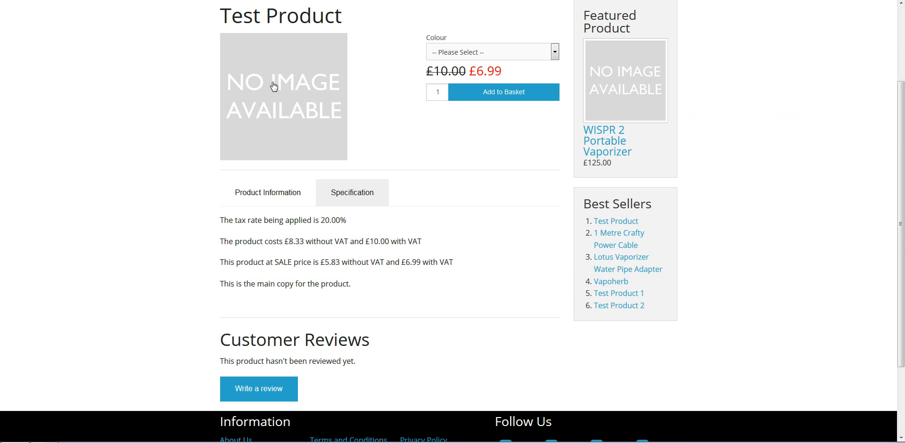
{"action": "scroll", "coordinate": [659, 94], "scroll_direction": "up", "scroll_amount": 2}
{"action": "left_click", "coordinate": [534, 15]}
{"action": "left_click", "coordinate": [345, 152]}
{"action": "type", "text": "support"}
{"action": "key", "text": "Down"}
{"action": "key", "text": "Tab"}
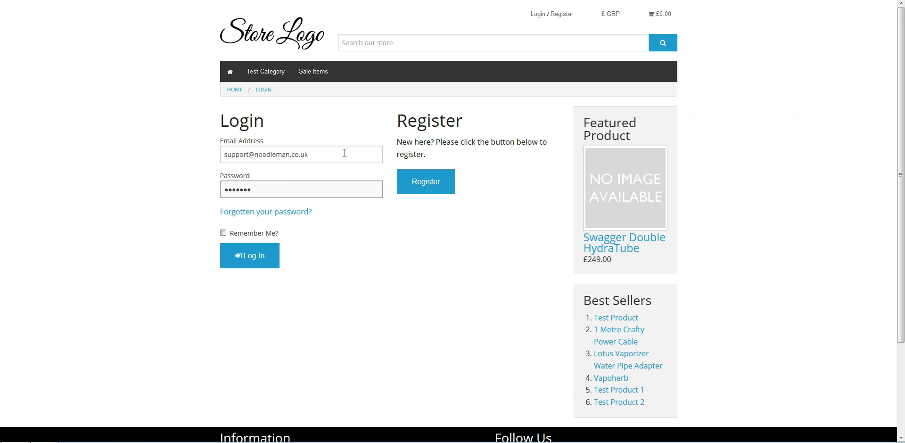
{"action": "key", "text": "Return"}
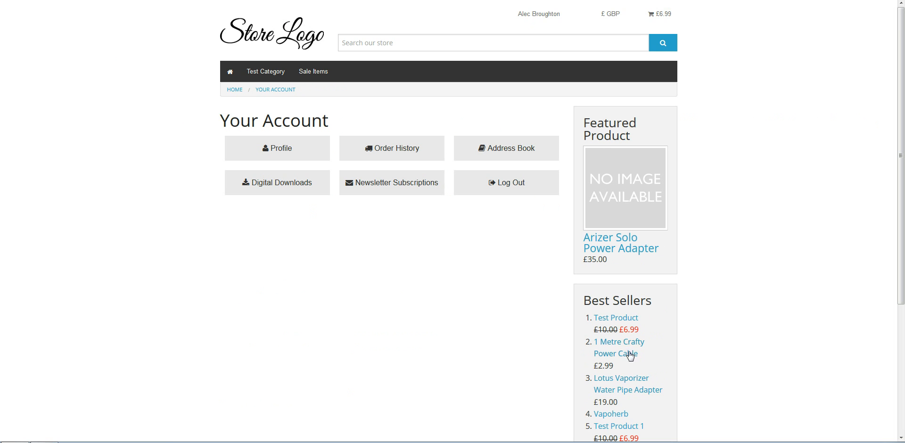
{"action": "left_click", "coordinate": [633, 321]}
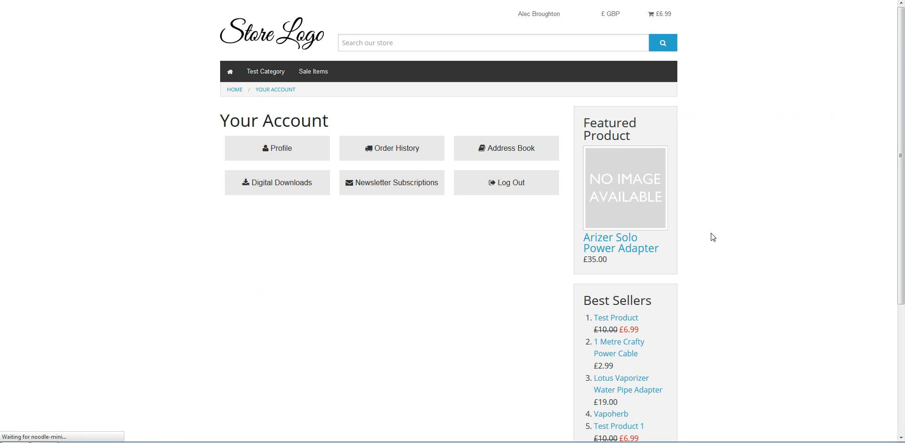
Step: Examine the VAT notice and the applied tax rate in Test Product's storefront description for the logged-in VAT-exempt customer
{"action": "scroll", "coordinate": [323, 283], "scroll_direction": "down", "scroll_amount": 1}
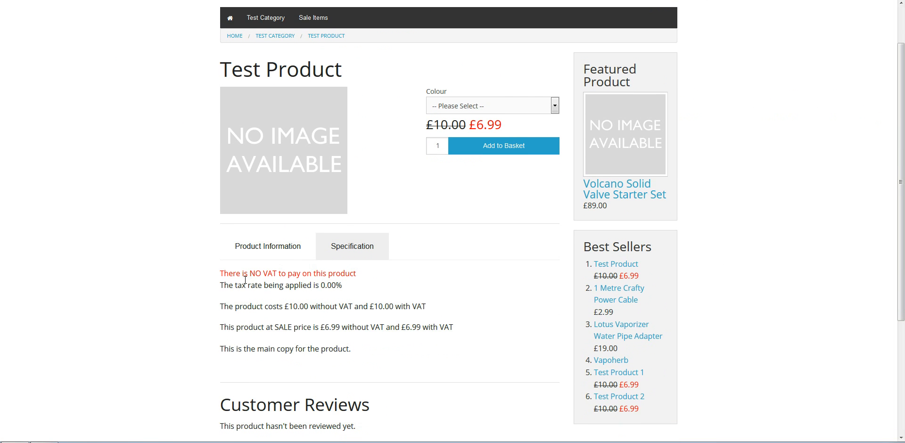
{"action": "left_click_drag", "start_coordinate": [220, 273], "coordinate": [356, 276]}
{"action": "left_click", "coordinate": [354, 286]}
{"action": "left_click_drag", "start_coordinate": [228, 286], "coordinate": [351, 293]}
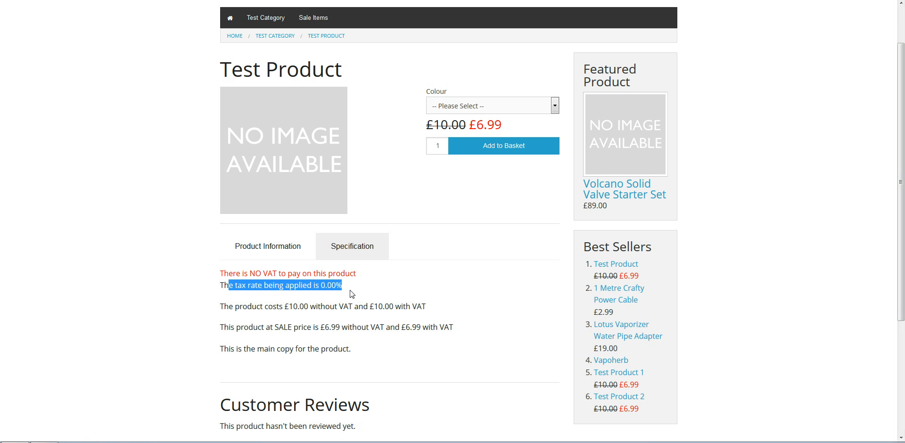
{"action": "left_click", "coordinate": [351, 294]}
Step: Compare the regular and sale prices with and without VAT in Test Product's description, and check the main copy
{"action": "left_click_drag", "start_coordinate": [220, 307], "coordinate": [442, 314]}
{"action": "scroll", "coordinate": [440, 305], "scroll_direction": "down", "scroll_amount": 2}
{"action": "left_click_drag", "start_coordinate": [468, 278], "coordinate": [232, 278]}
{"action": "left_click", "coordinate": [305, 296]}
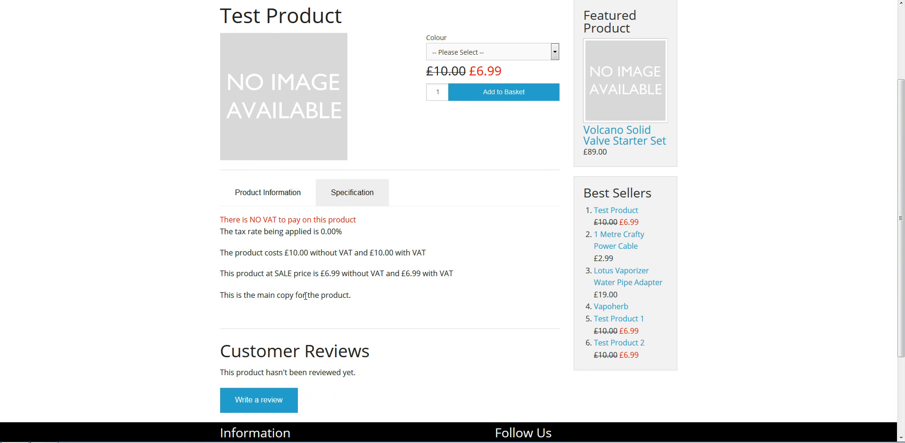
{"action": "left_click_drag", "start_coordinate": [333, 274], "coordinate": [310, 273]}
{"action": "left_click", "coordinate": [408, 270]}
{"action": "left_click_drag", "start_coordinate": [382, 304], "coordinate": [221, 235]}
{"action": "left_click", "coordinate": [225, 239]}
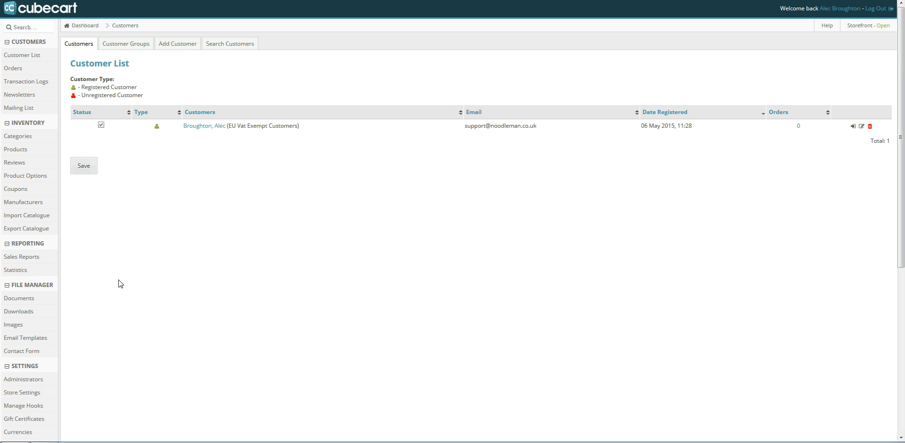
Step: Switch to the store admin and open the Prices With and Without Tax plugin from the plugin management page
{"action": "scroll", "coordinate": [77, 358], "scroll_direction": "down", "scroll_amount": 3}
{"action": "left_click", "coordinate": [27, 406]}
{"action": "left_click", "coordinate": [112, 243]}
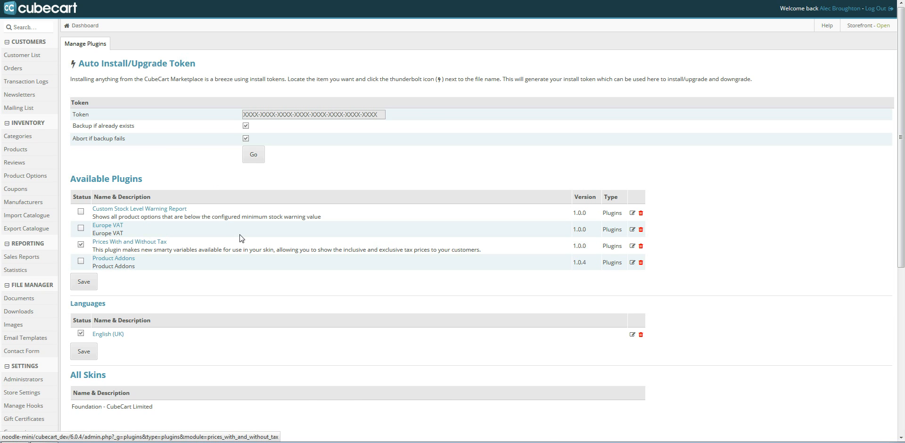
Step: Examine the plugin's Skin Template Values for Viewing a Product, Product Options, Featured Product and Popular Products / Best Sellers
{"action": "scroll", "coordinate": [241, 235], "scroll_direction": "down", "scroll_amount": 6}
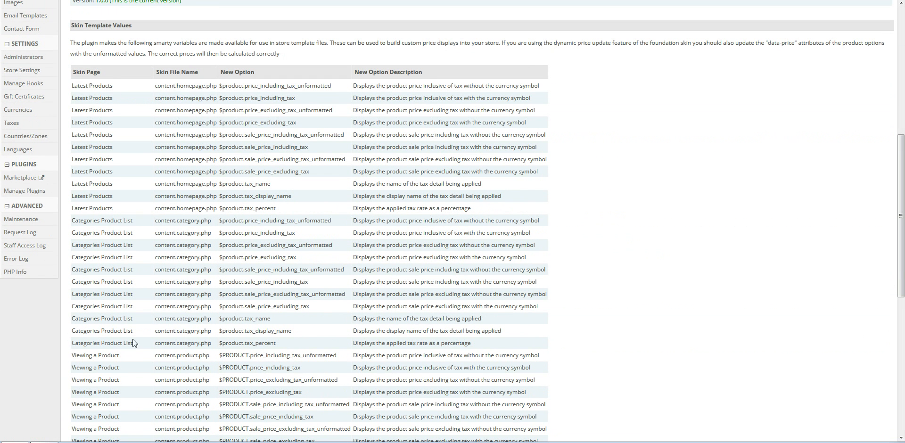
{"action": "scroll", "coordinate": [111, 230], "scroll_direction": "down", "scroll_amount": 3}
{"action": "left_click_drag", "start_coordinate": [80, 286], "coordinate": [101, 285]}
{"action": "scroll", "coordinate": [125, 224], "scroll_direction": "down", "scroll_amount": 2}
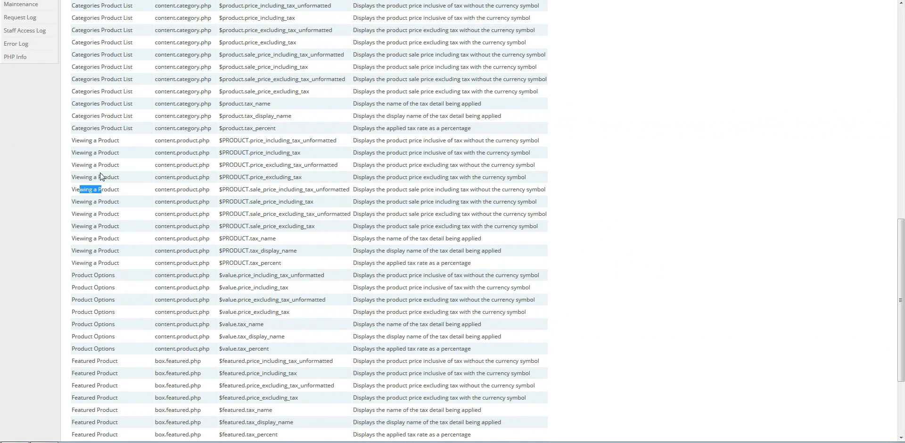
{"action": "left_click_drag", "start_coordinate": [112, 276], "coordinate": [94, 276]}
{"action": "scroll", "coordinate": [99, 276], "scroll_direction": "down", "scroll_amount": 3}
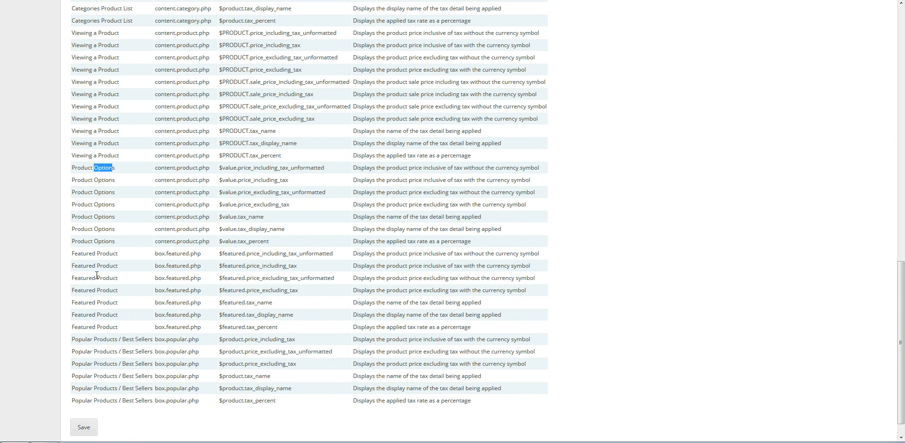
{"action": "left_click_drag", "start_coordinate": [119, 254], "coordinate": [76, 252]}
{"action": "left_click_drag", "start_coordinate": [137, 339], "coordinate": [103, 340]}
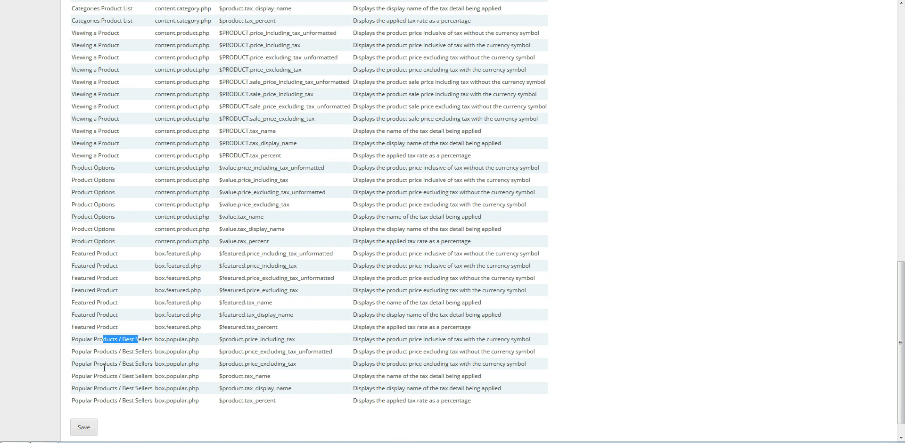
Step: Switch back to Test Product on the storefront, review its description, and go to the store's home page
{"action": "key", "text": "ctrl+Tab"}
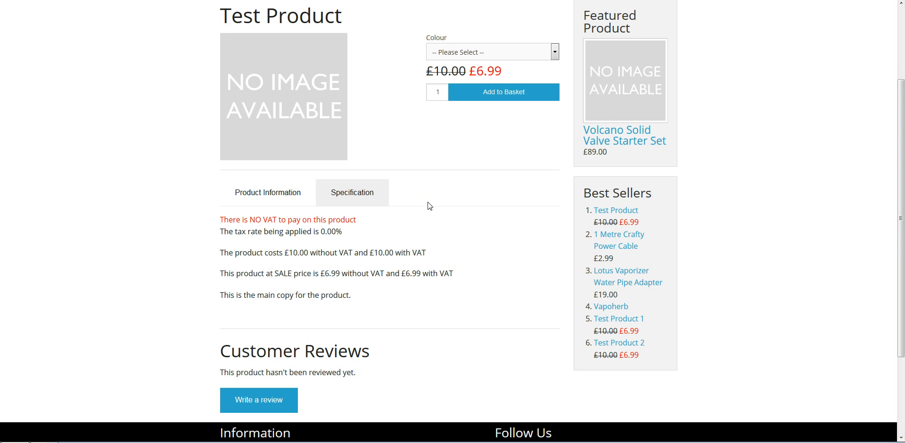
{"action": "scroll", "coordinate": [509, 279], "scroll_direction": "up", "scroll_amount": 3}
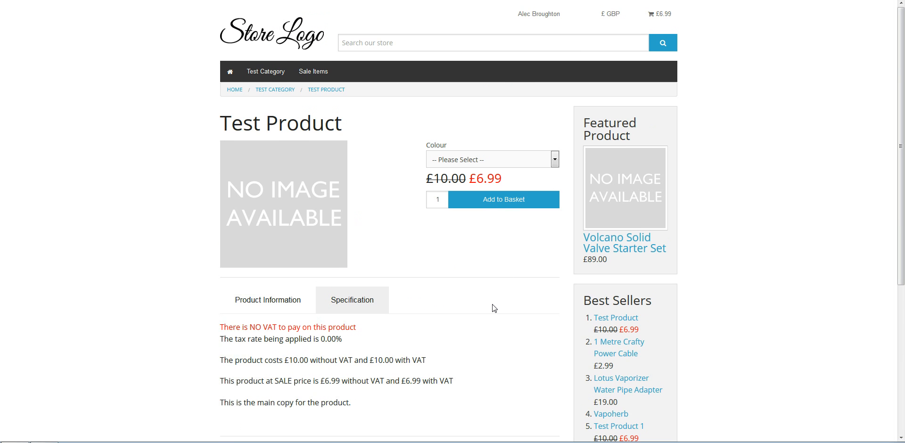
{"action": "scroll", "coordinate": [493, 305], "scroll_direction": "down", "scroll_amount": 1}
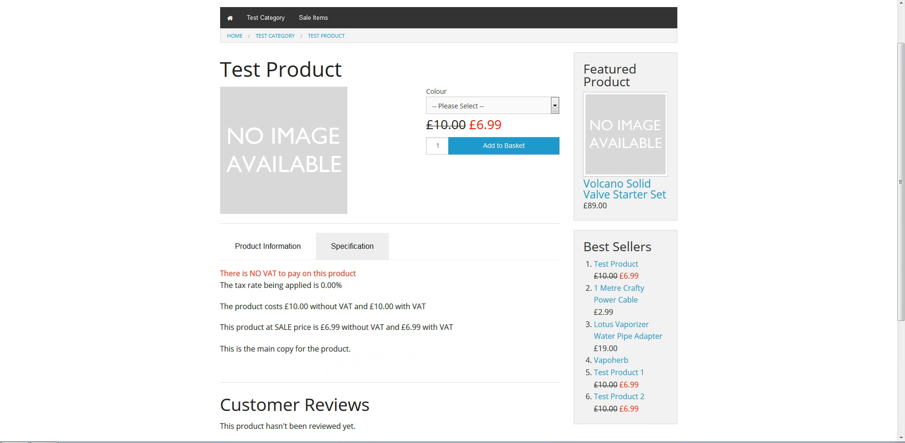
{"action": "key", "text": "ctrl+shift+Tab"}
{"action": "key", "text": "ctrl+Tab"}
{"action": "scroll", "coordinate": [267, 230], "scroll_direction": "up", "scroll_amount": 1}
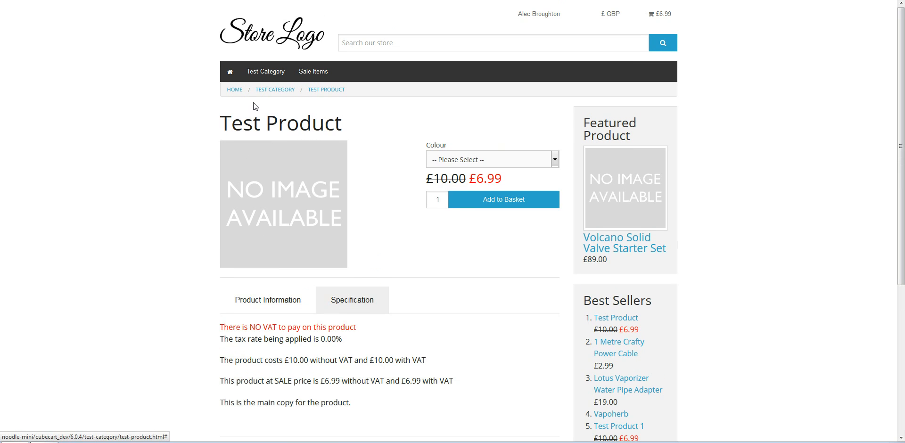
{"action": "left_click", "coordinate": [246, 37]}
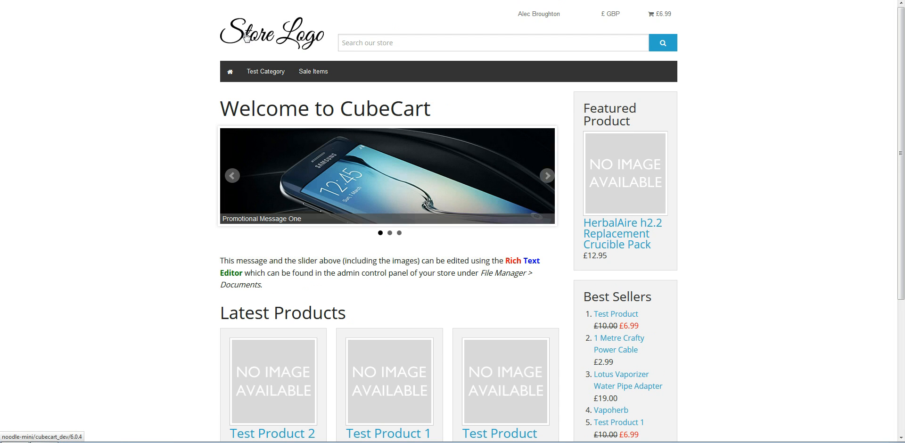